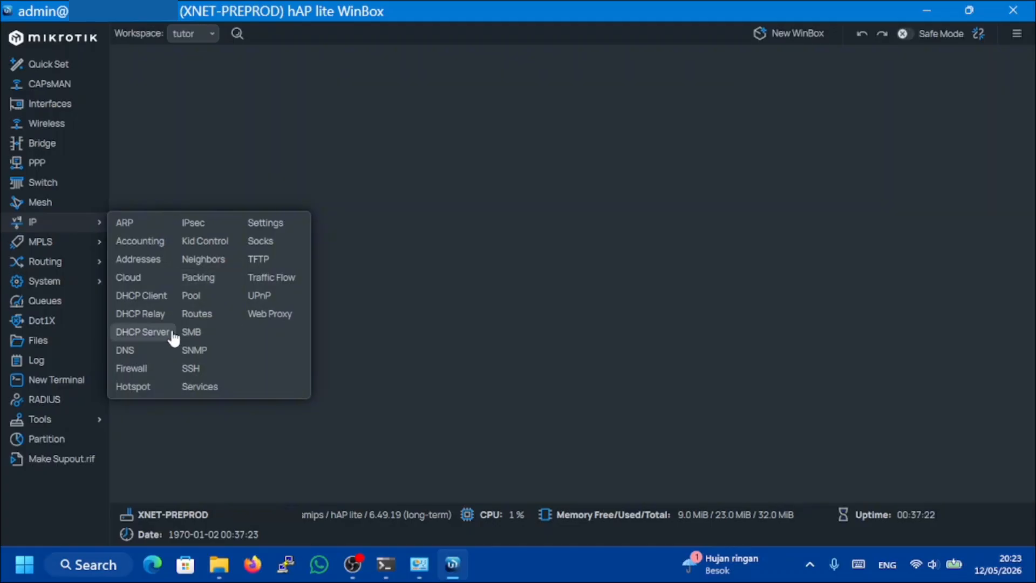
pyautogui.click(171, 333)
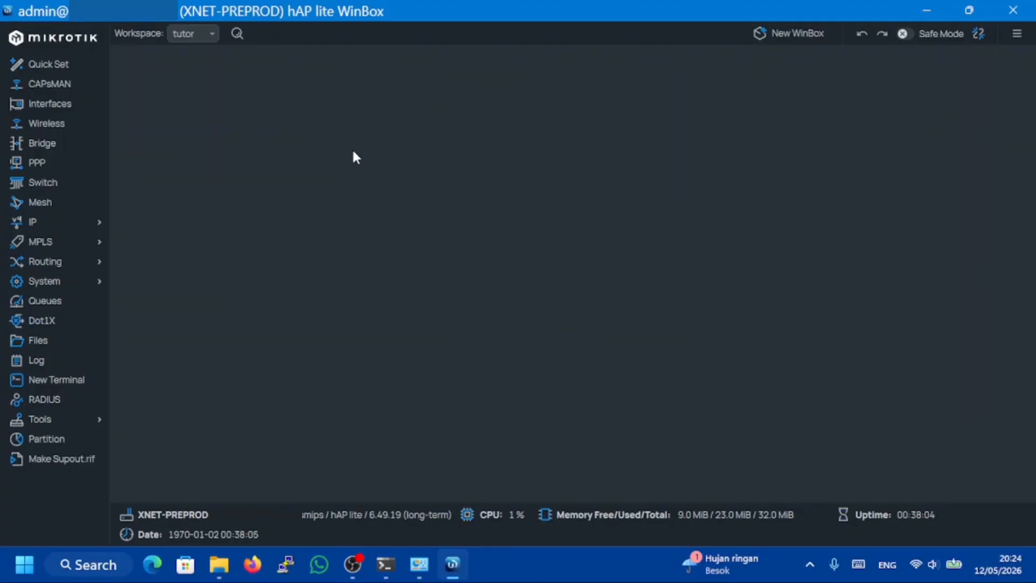
# Rename the ether1 interface as ether1-INT in the interface list.
pyautogui.click(63, 103)
pyautogui.click(134, 204)
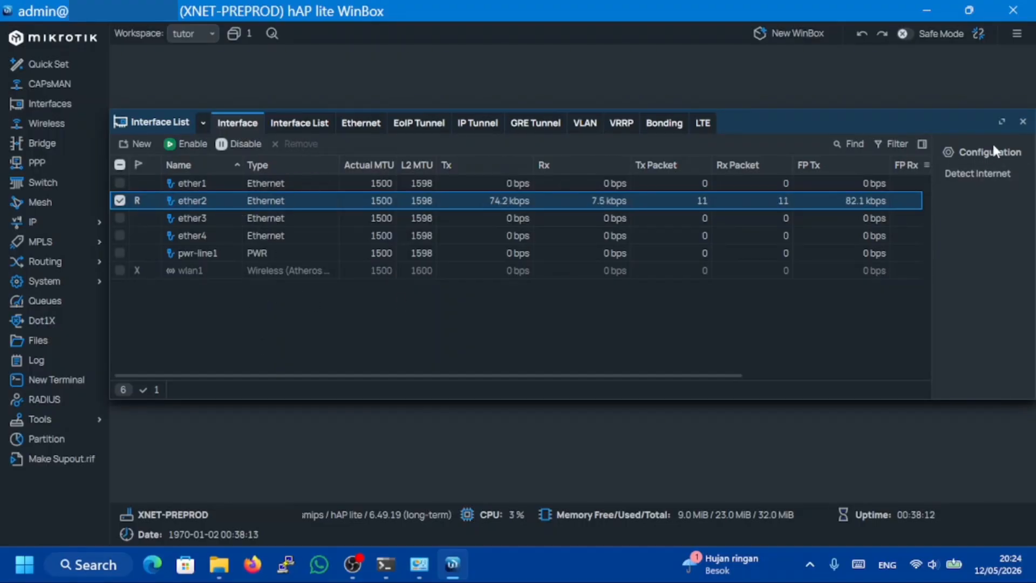
pyautogui.click(463, 182)
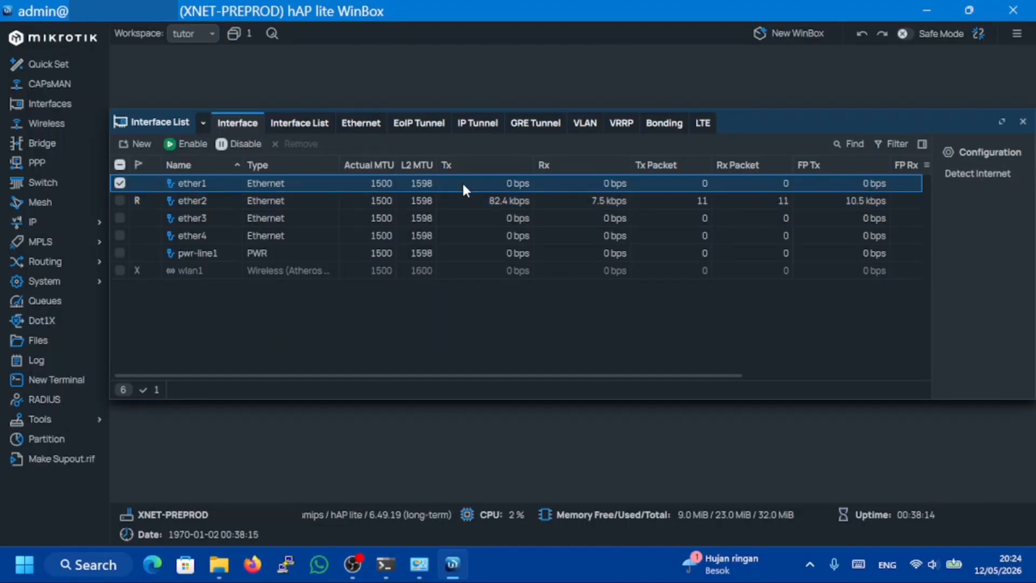
pyautogui.click(354, 285)
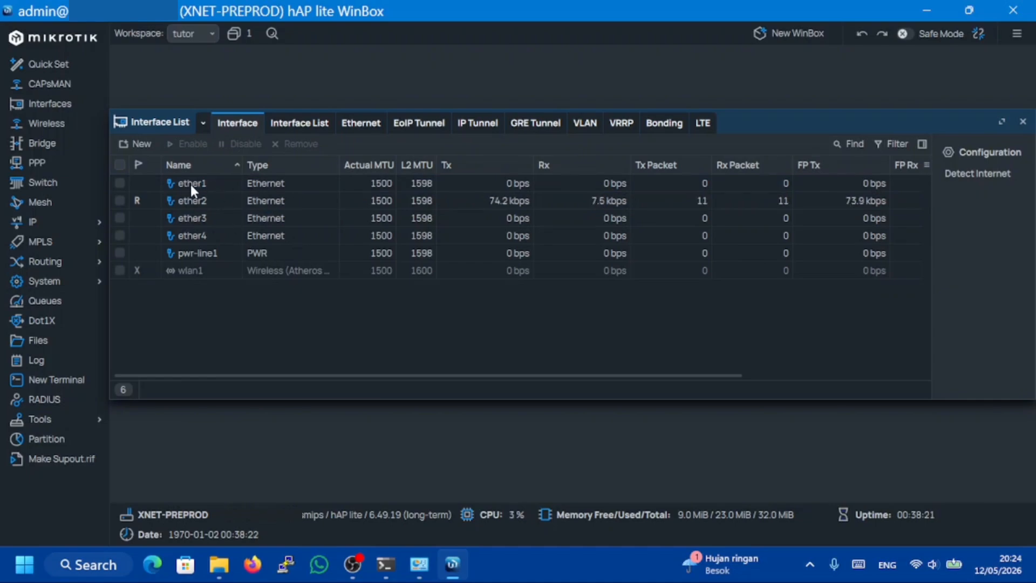
pyautogui.click(209, 184)
pyautogui.click(210, 199)
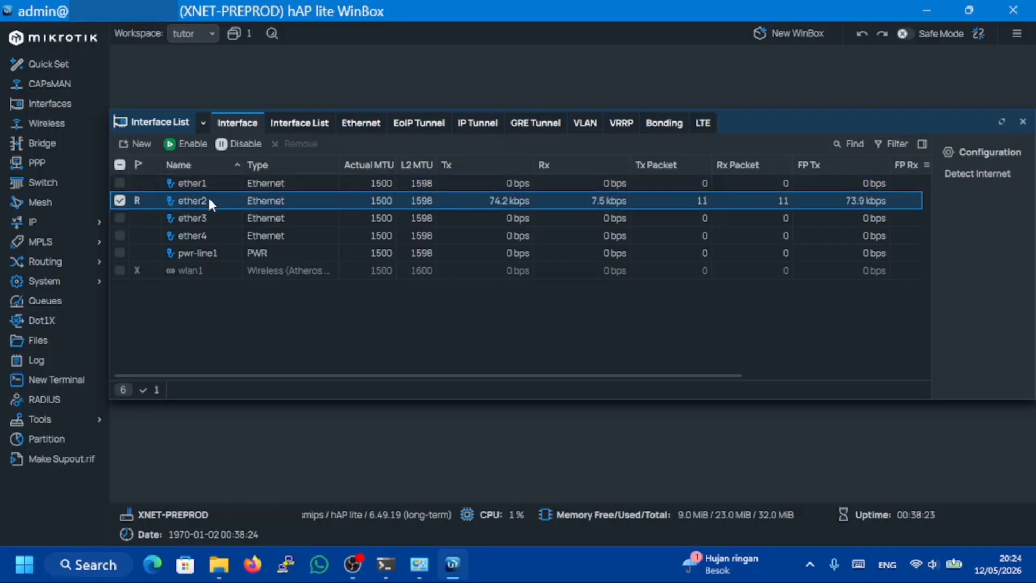
pyautogui.click(212, 178)
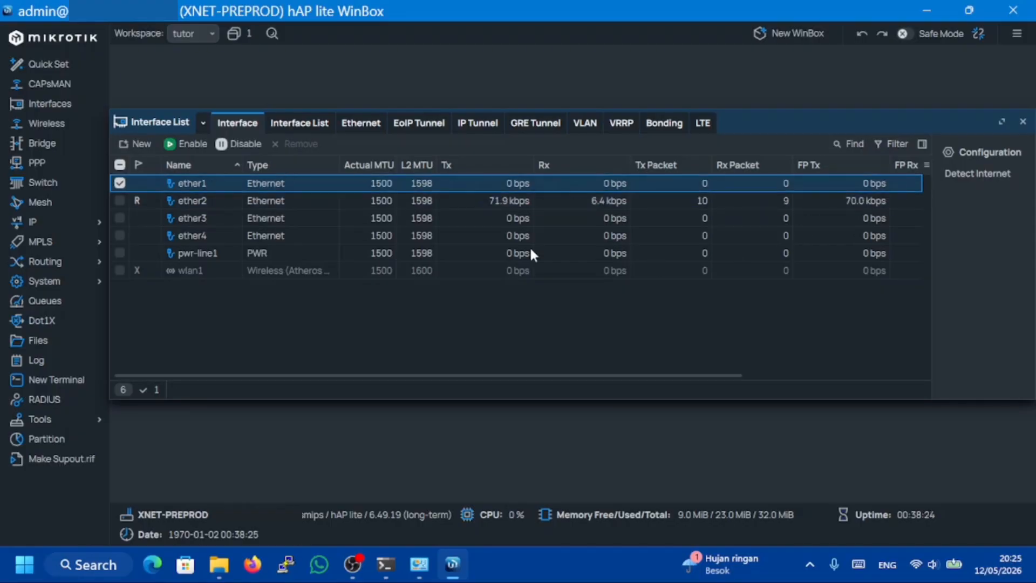
pyautogui.doubleClick(212, 178)
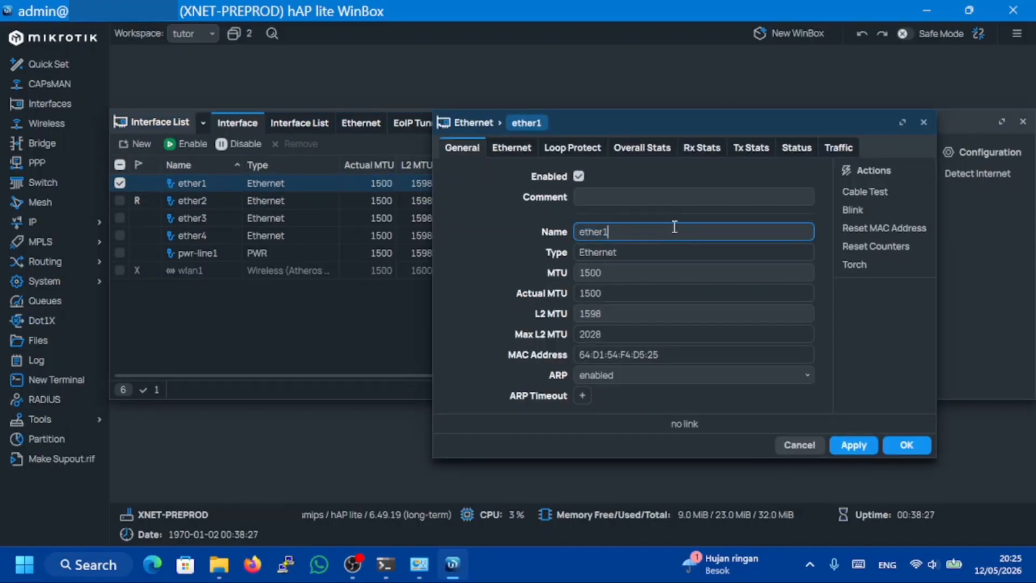
pyautogui.write('-')
pyautogui.write('INT')
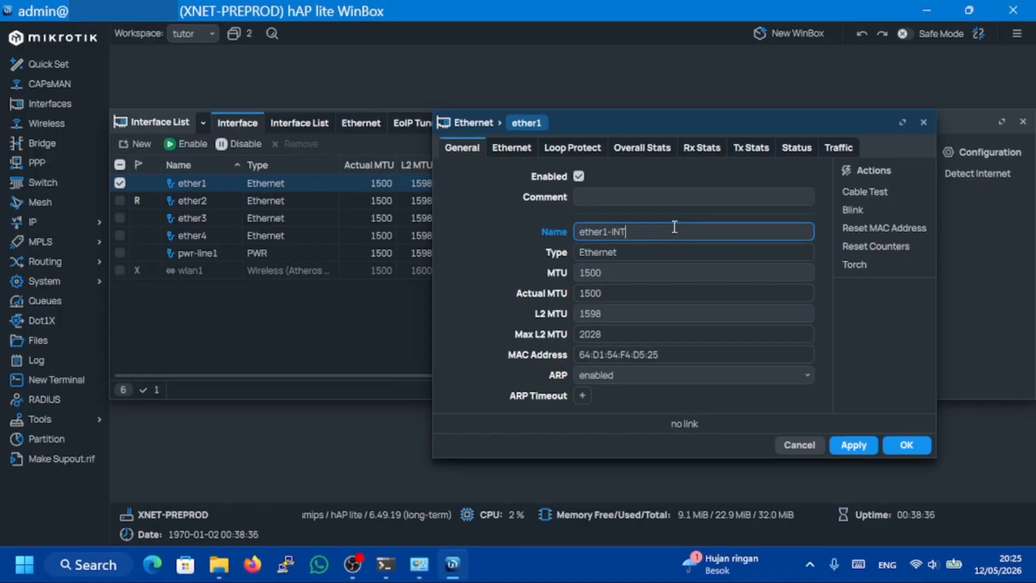
pyautogui.click(907, 445)
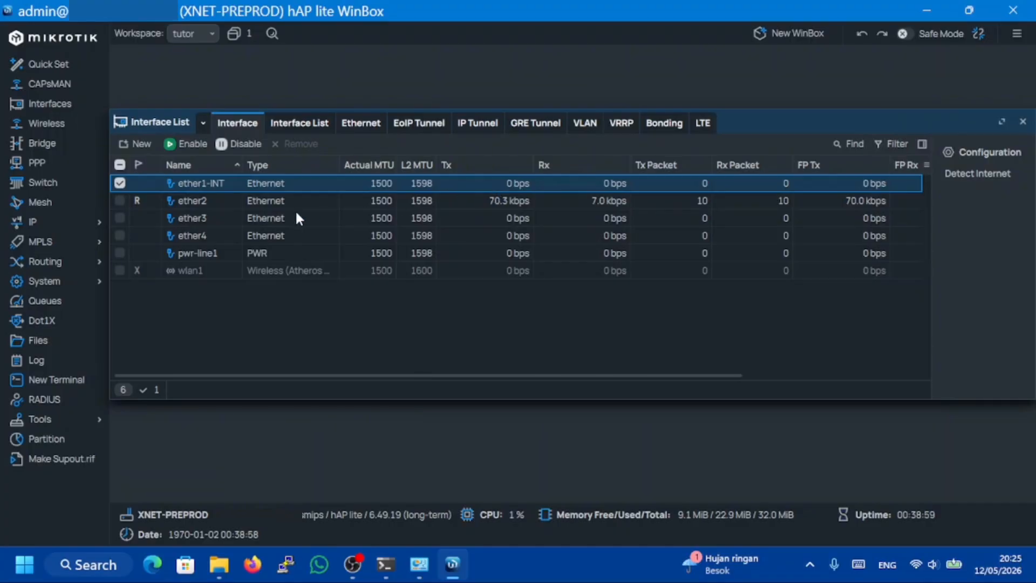
# Rename the ether2 interface as ether2-LAN and close the interface list.
pyautogui.click(219, 200)
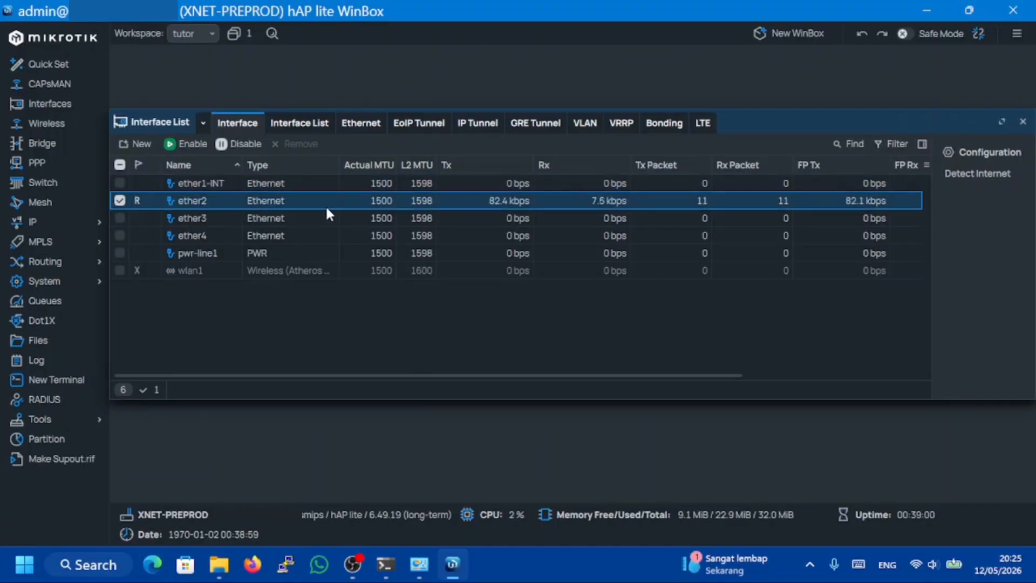
pyautogui.doubleClick(363, 207)
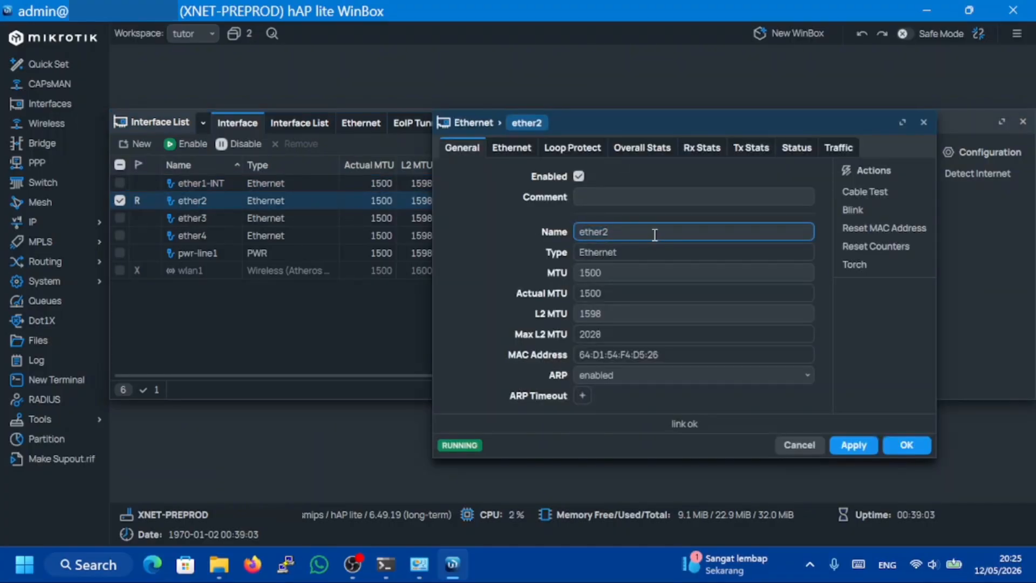
pyautogui.write('-LAN')
pyautogui.click(900, 446)
pyautogui.click(215, 182)
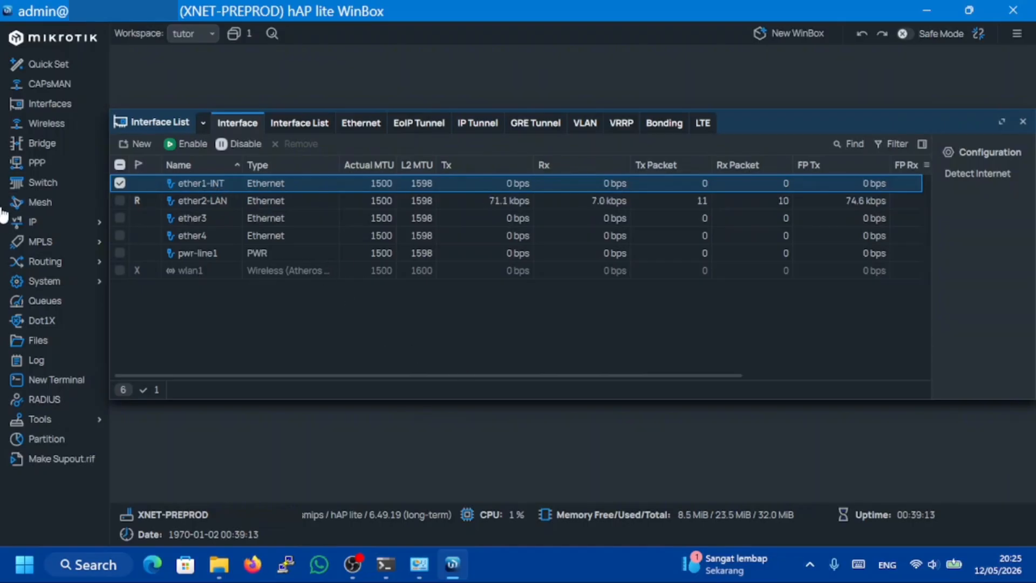
pyautogui.click(1023, 122)
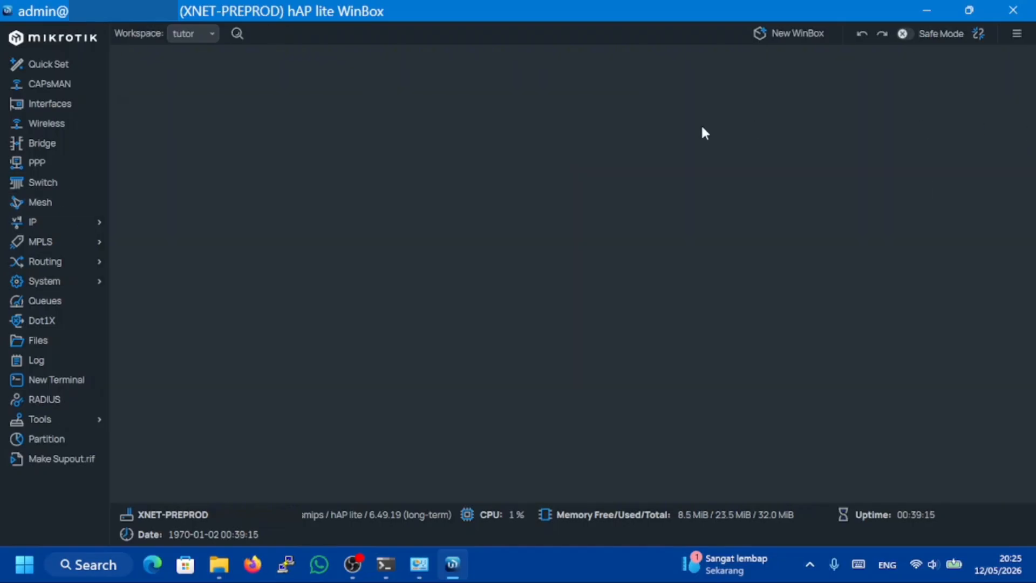
# Start a new IP address entry with address 192.168.20.1/24, the network field enabled and interface ether2-LAN.
pyautogui.click(47, 224)
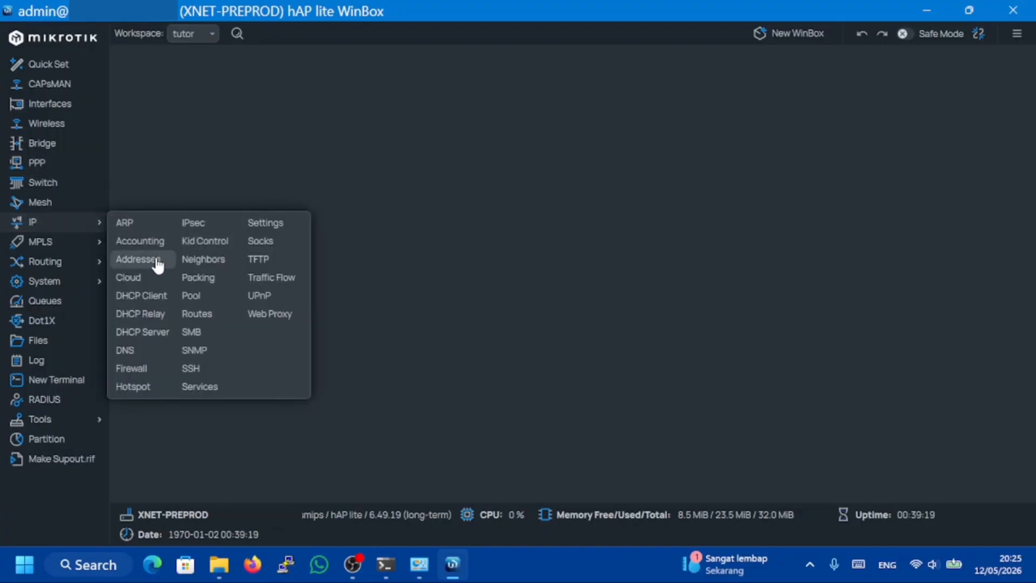
pyautogui.click(139, 259)
pyautogui.click(371, 89)
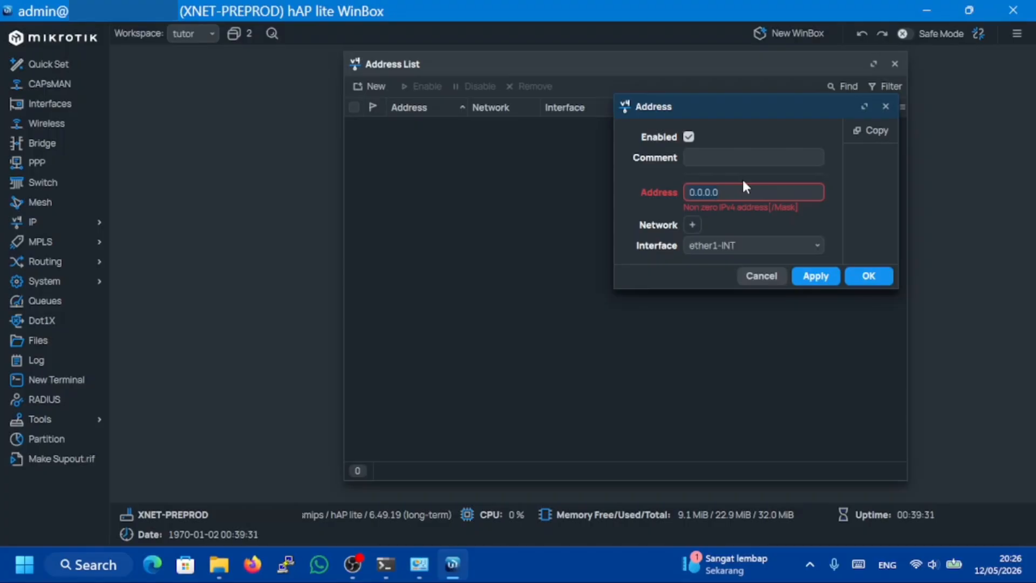
pyautogui.hotkey('ctrl', 'a')
pyautogui.write('192.168.20.1')
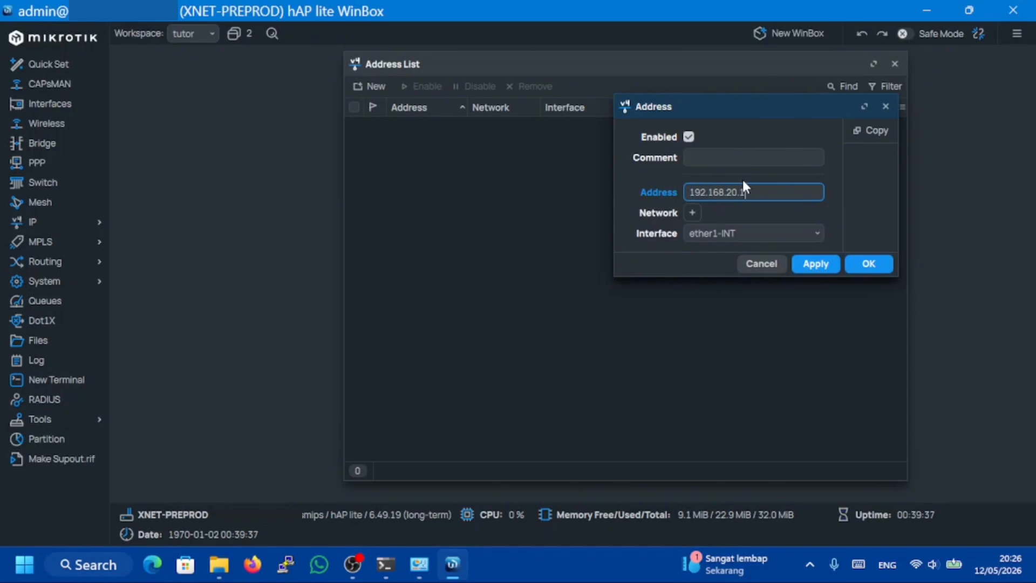
pyautogui.write('/24')
pyautogui.click(700, 219)
pyautogui.click(695, 215)
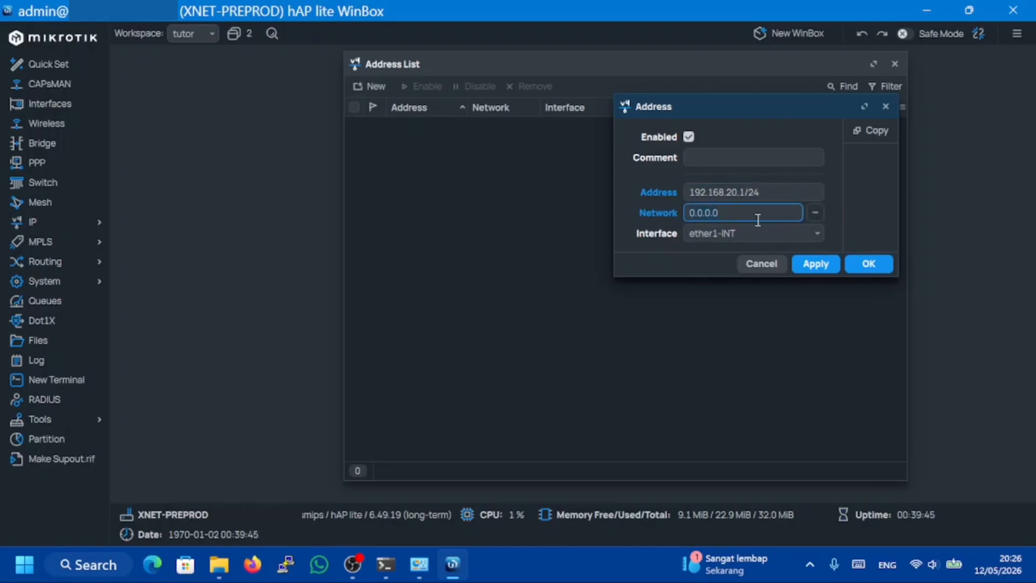
pyautogui.click(719, 235)
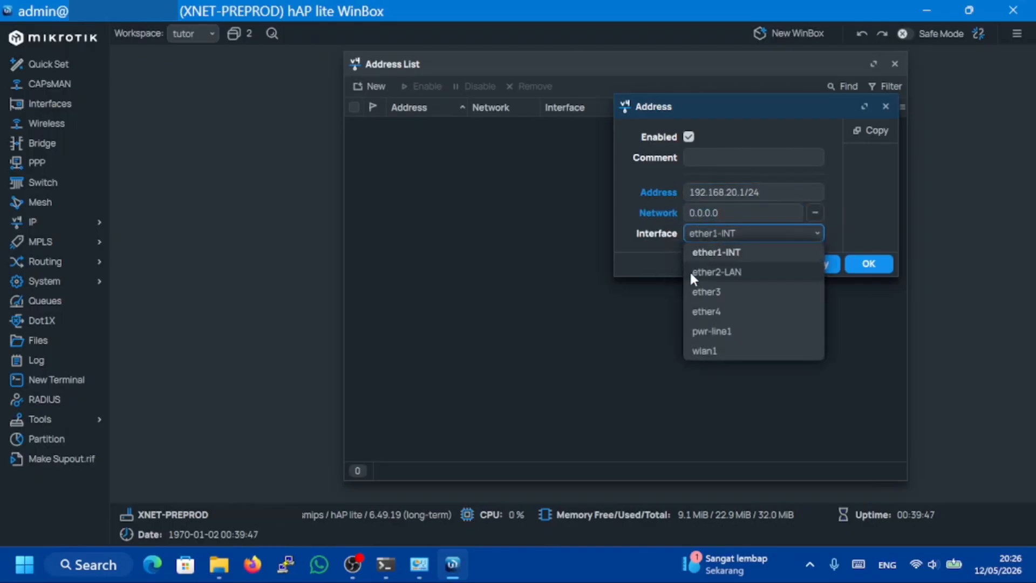
pyautogui.click(774, 271)
pyautogui.click(777, 192)
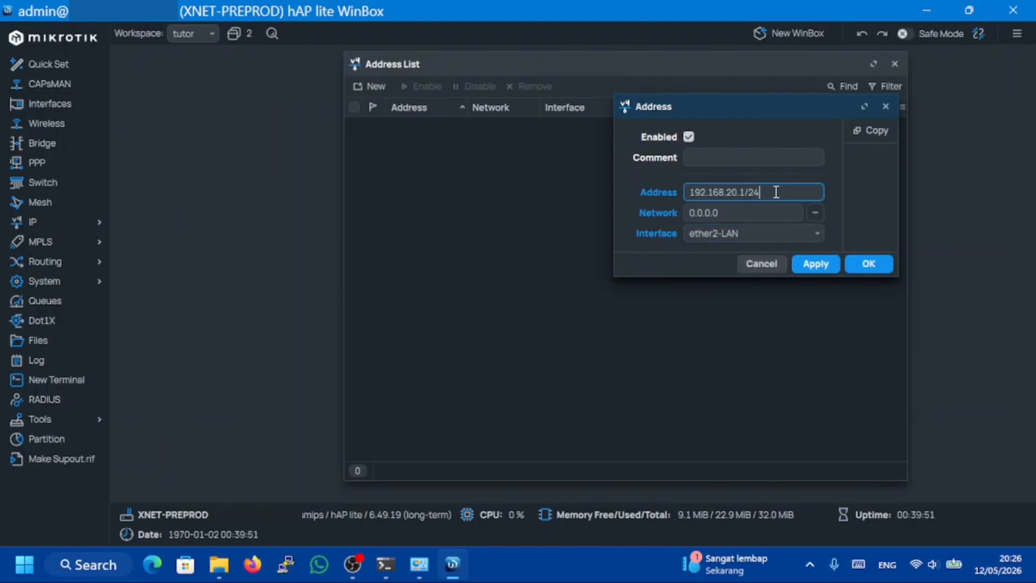
pyautogui.click(689, 195)
pyautogui.click(724, 194)
pyautogui.click(745, 193)
pyautogui.click(786, 197)
pyautogui.click(703, 236)
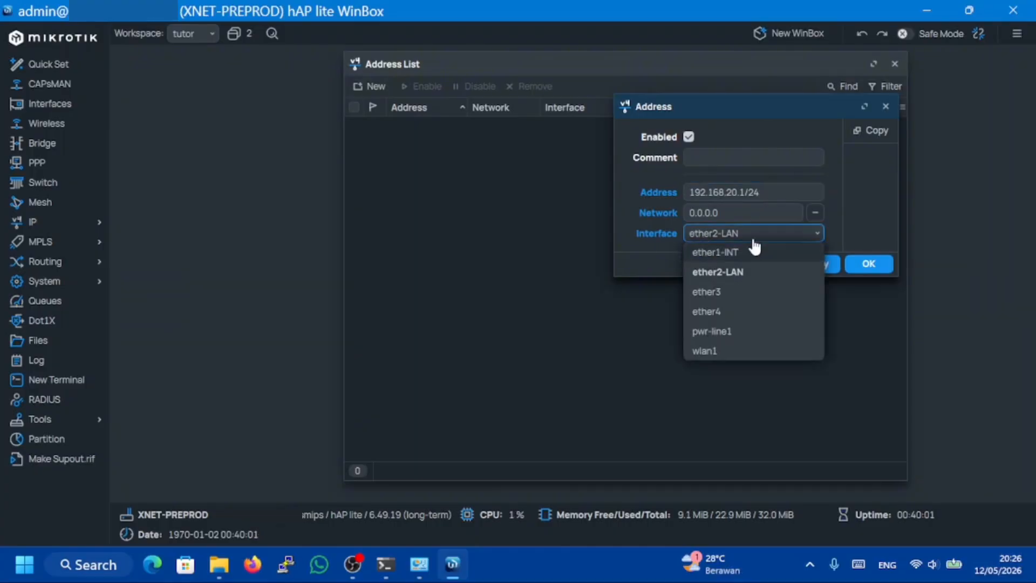
pyautogui.click(705, 233)
pyautogui.click(708, 233)
pyautogui.click(750, 213)
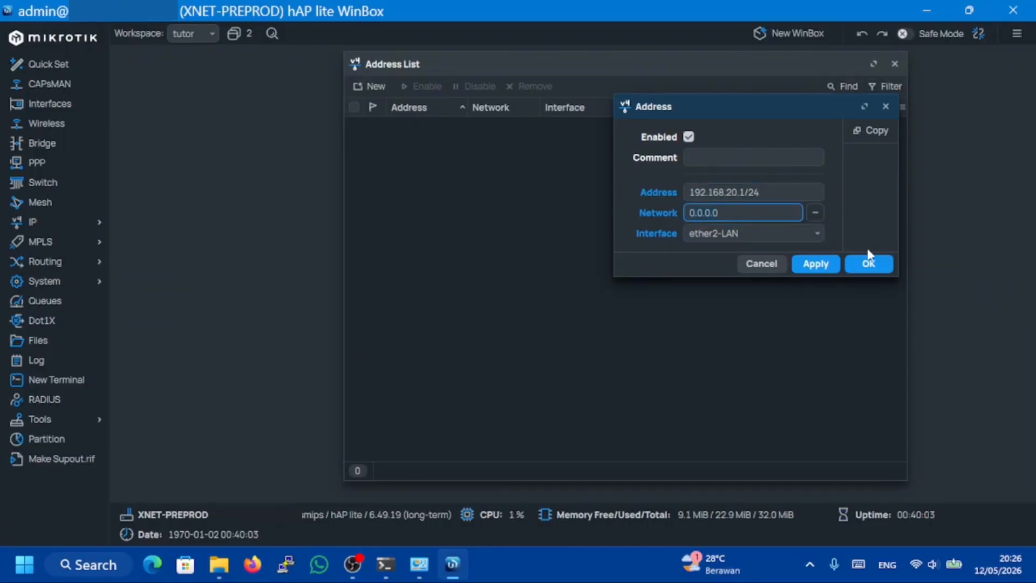
# Apply and save the new IP address entry, and close the address list.
pyautogui.click(812, 264)
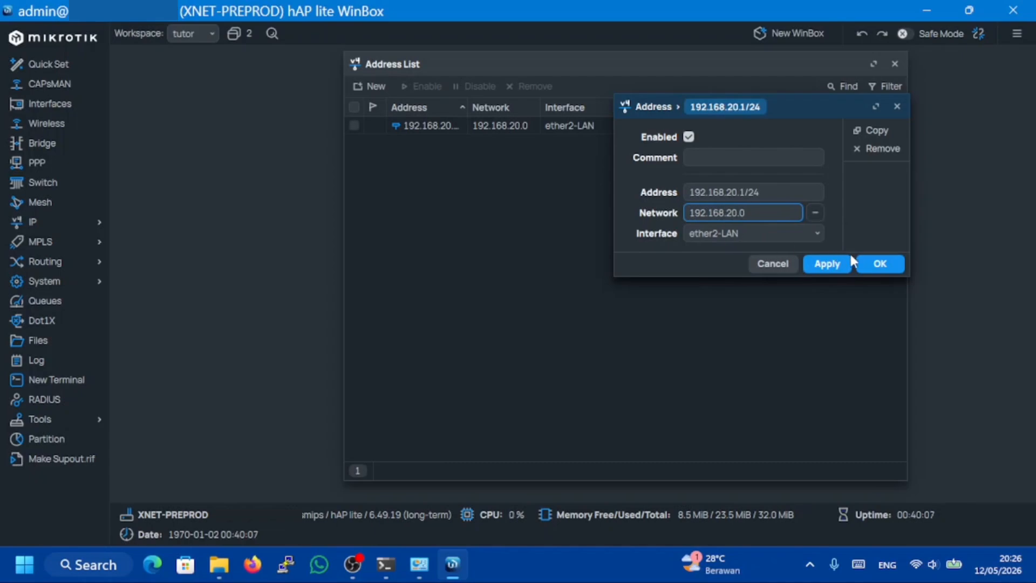
pyautogui.click(880, 264)
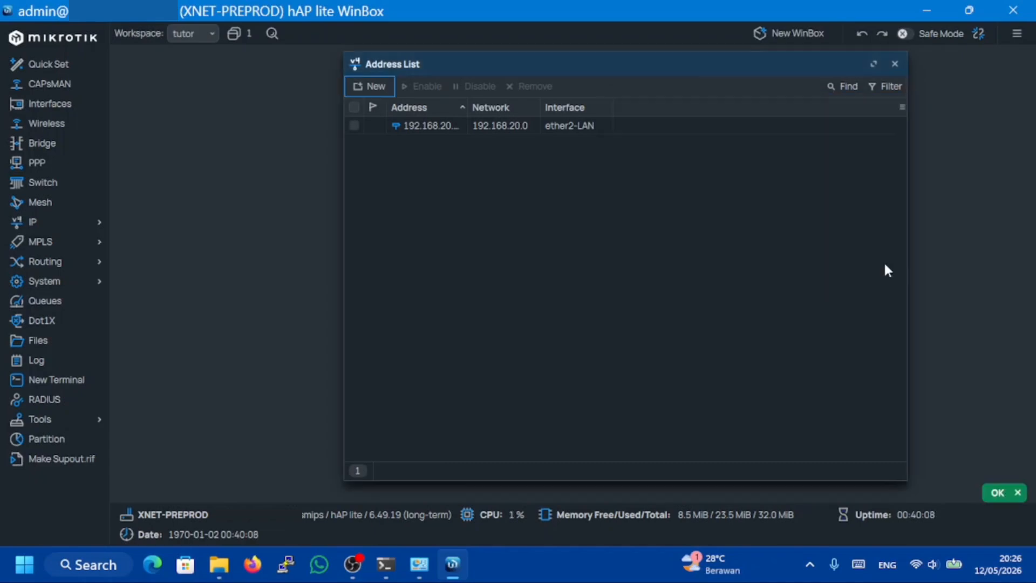
pyautogui.click(895, 64)
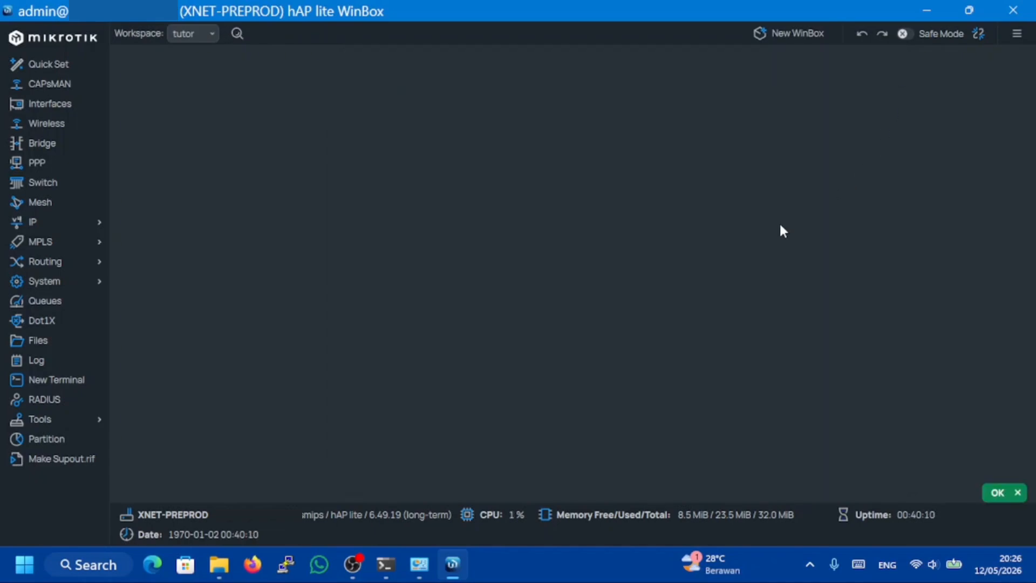
# Start the DHCP Setup wizard on interface ether2-LAN and accept 192.168.20.0/24 as the DHCP address space.
pyautogui.click(99, 228)
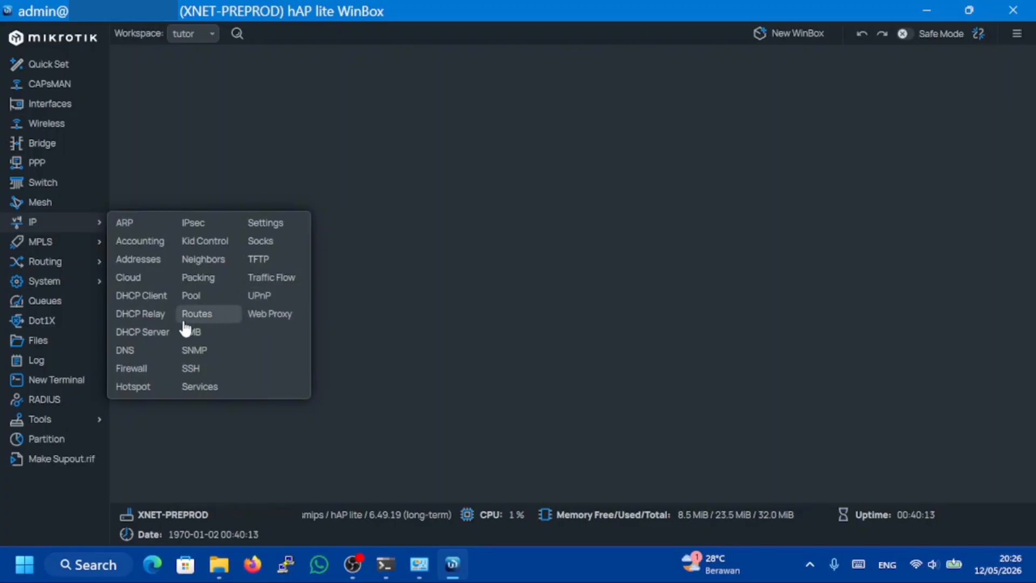
pyautogui.click(155, 332)
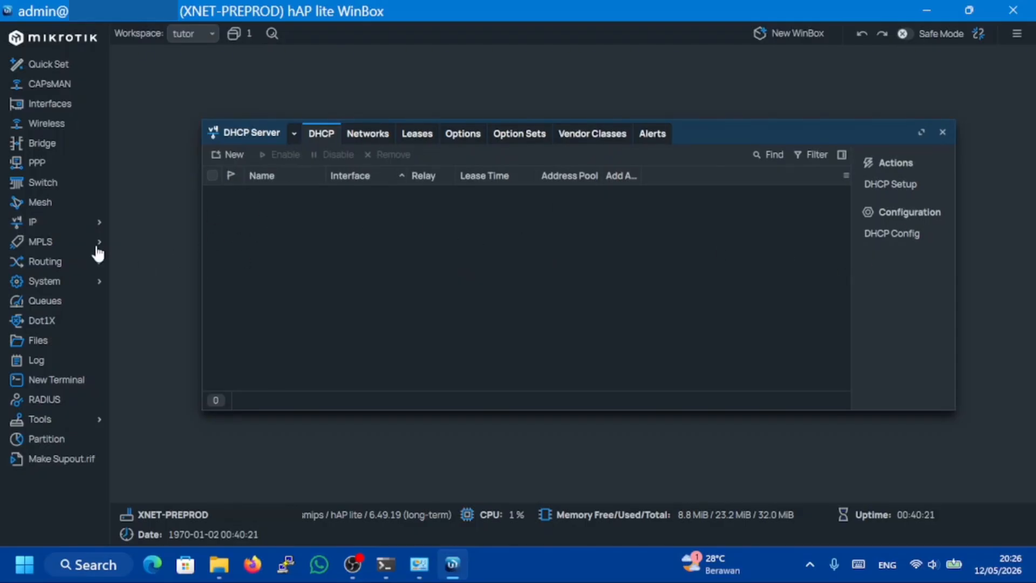
pyautogui.click(63, 228)
pyautogui.click(898, 186)
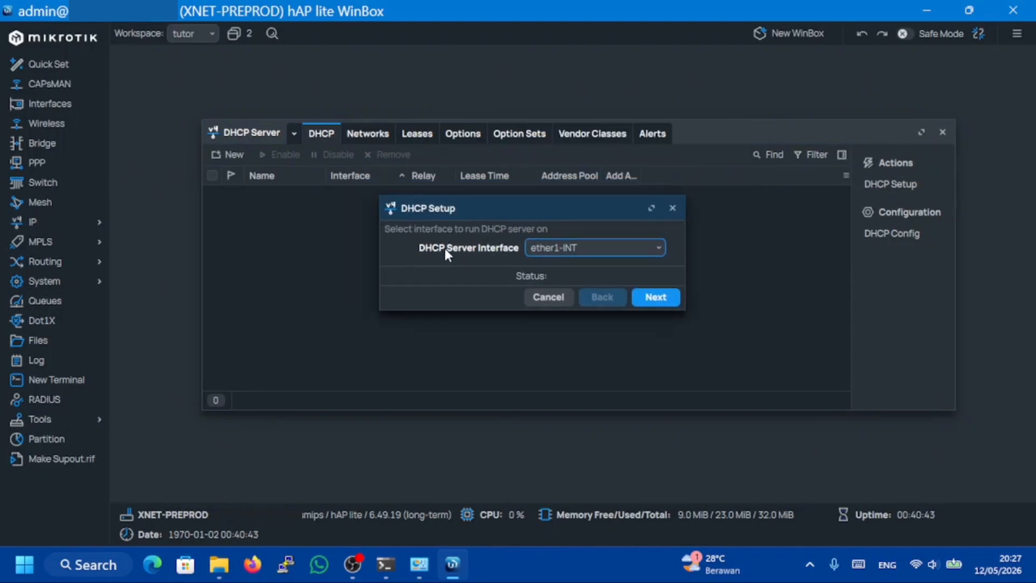
pyautogui.click(631, 254)
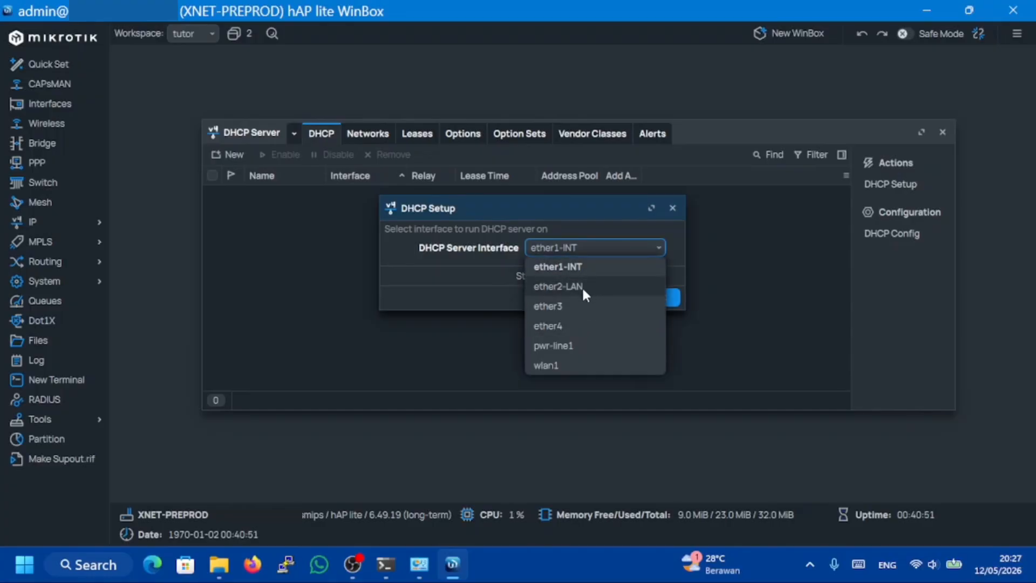
pyautogui.click(549, 288)
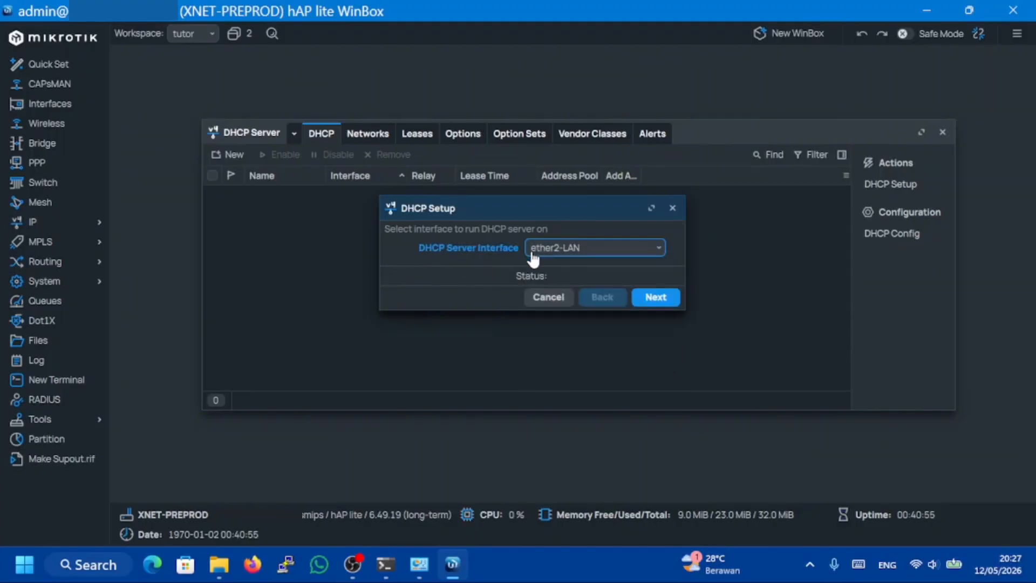
pyautogui.click(658, 298)
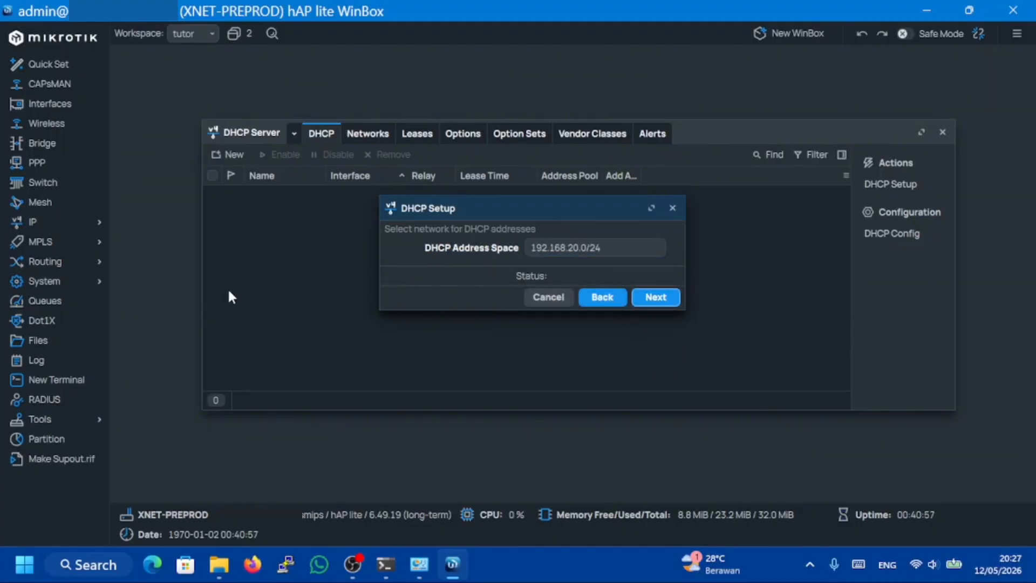
pyautogui.click(632, 250)
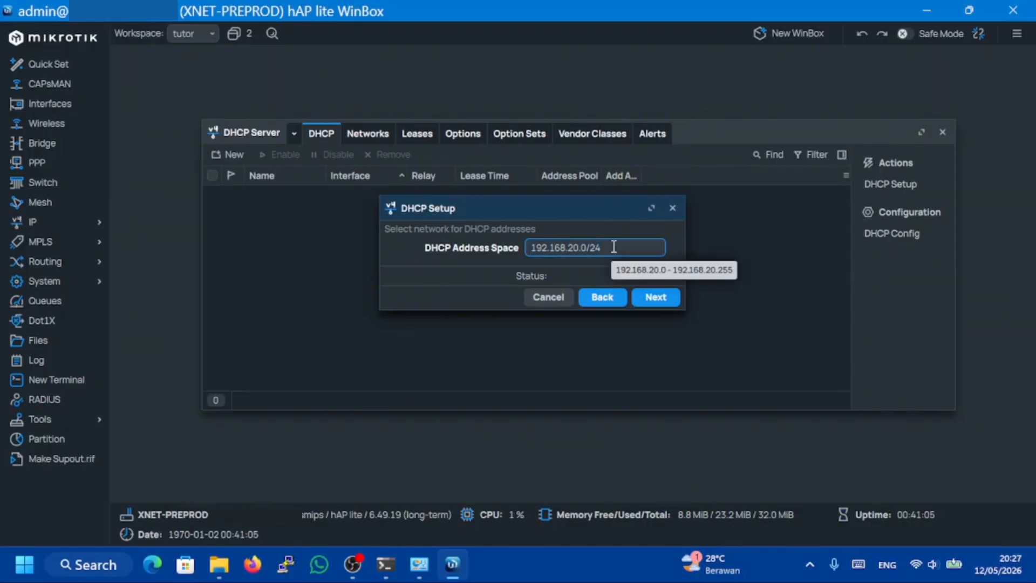
pyautogui.click(654, 298)
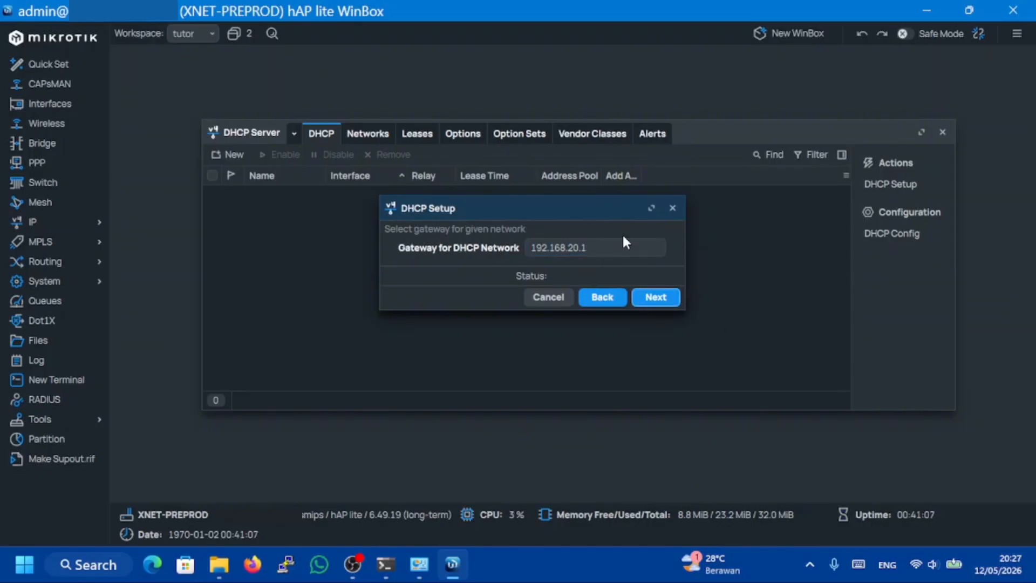
# Check the proposed DHCP gateway against the ether2-LAN entry in the IP address list, opening that entry's details.
pyautogui.moveTo(610, 248); pyautogui.dragTo(419, 270)
pyautogui.click(594, 250)
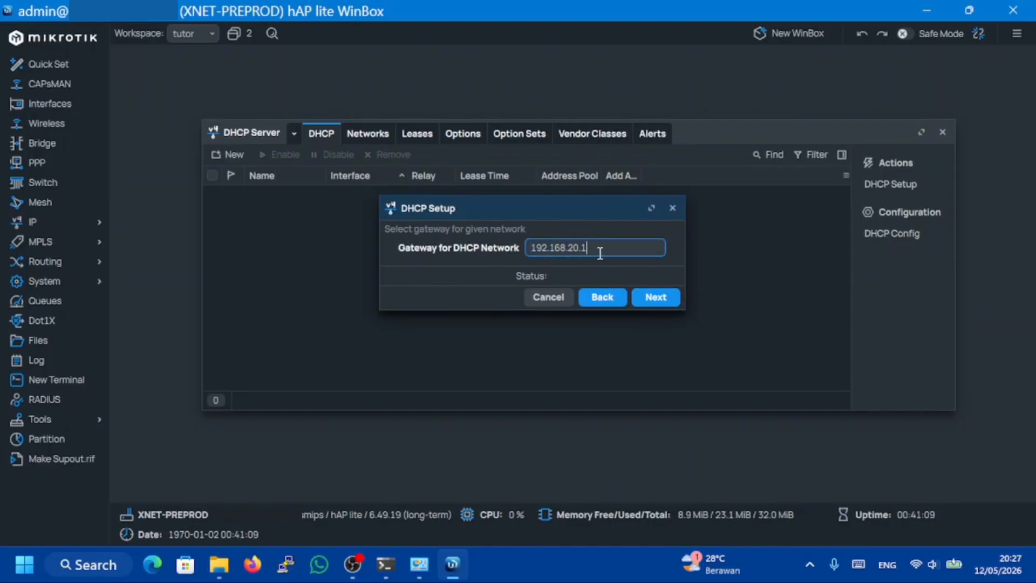
pyautogui.click(44, 222)
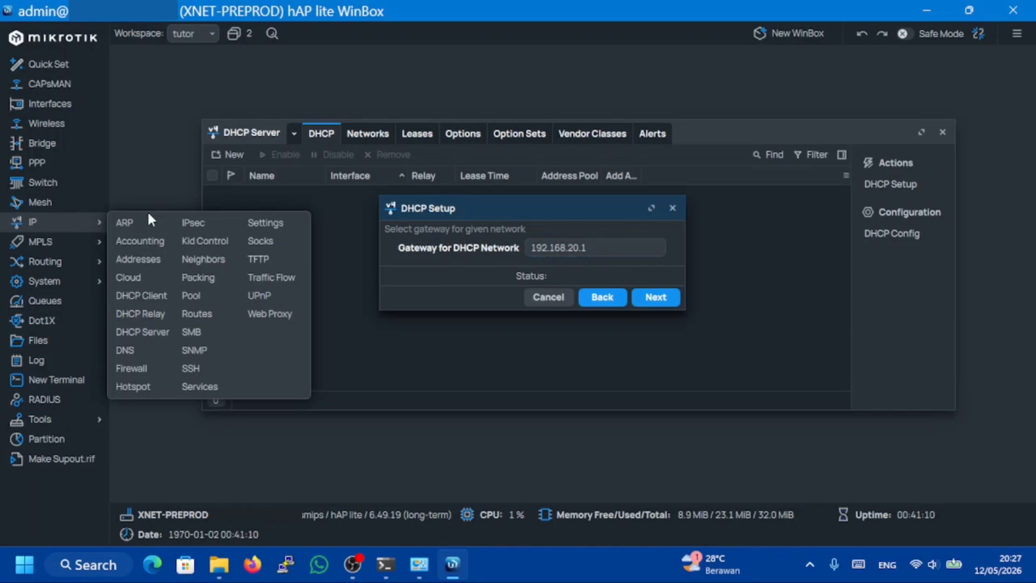
pyautogui.click(139, 261)
pyautogui.doubleClick(505, 125)
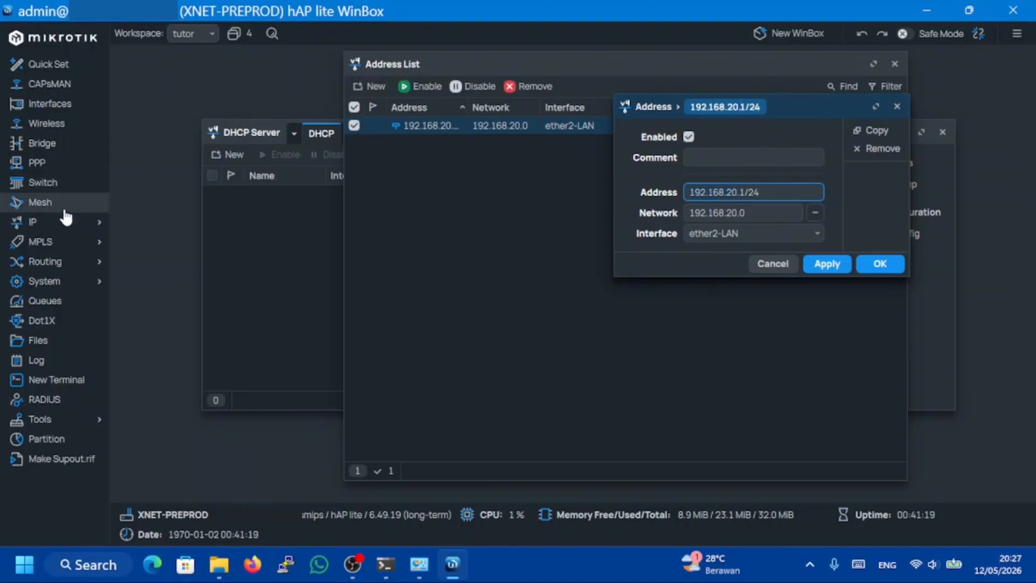
# Close the address entry, DHCP server window and address list, and accept 192.168.20.1 as the gateway for the DHCP network.
pyautogui.click(897, 106)
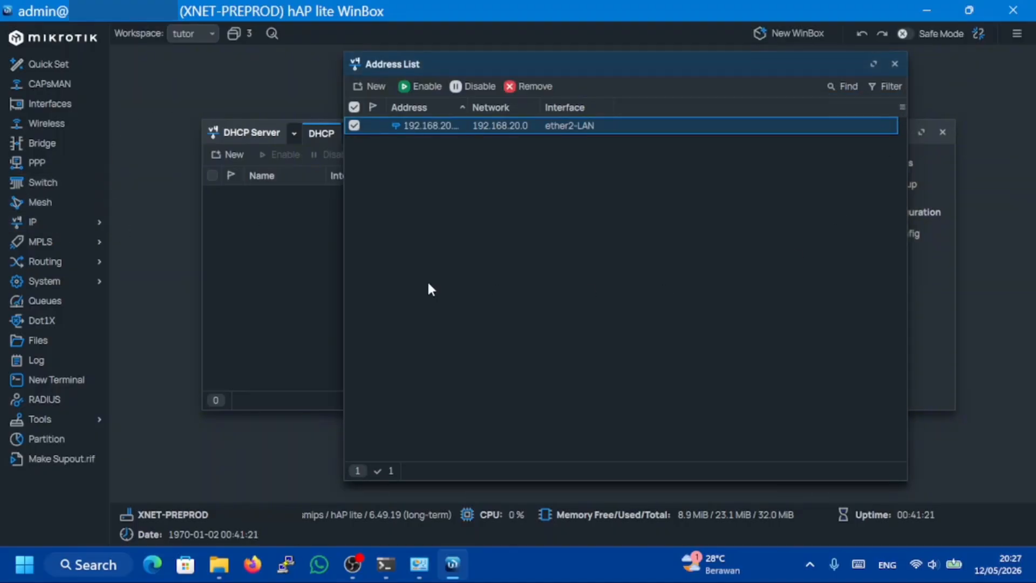
pyautogui.click(293, 259)
pyautogui.click(942, 132)
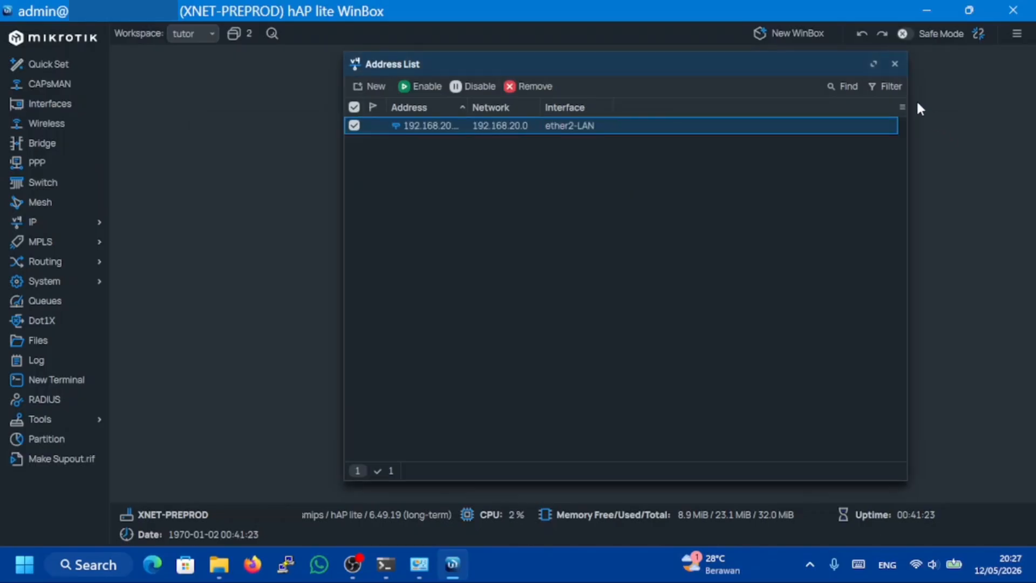
pyautogui.click(895, 63)
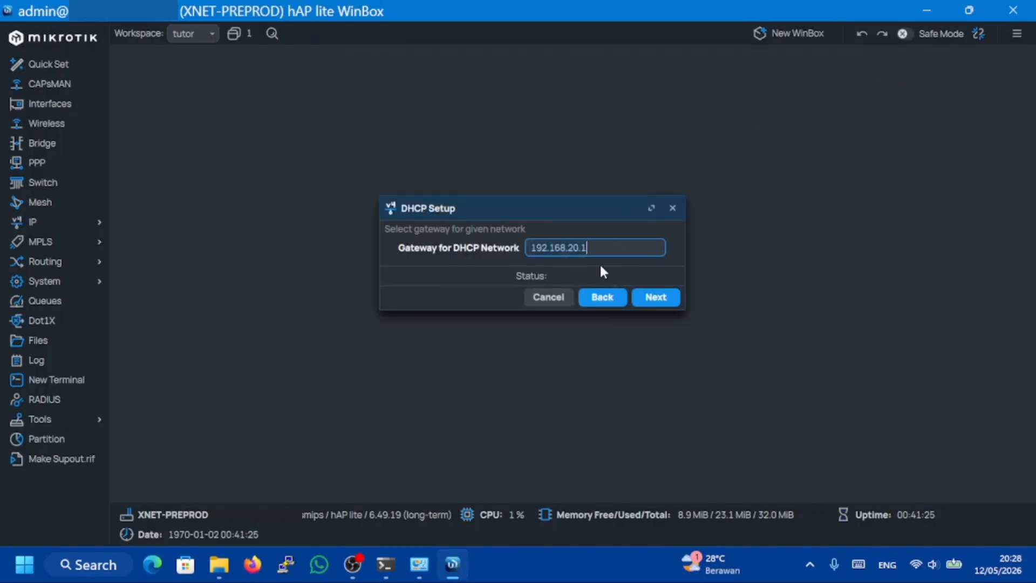
pyautogui.click(663, 302)
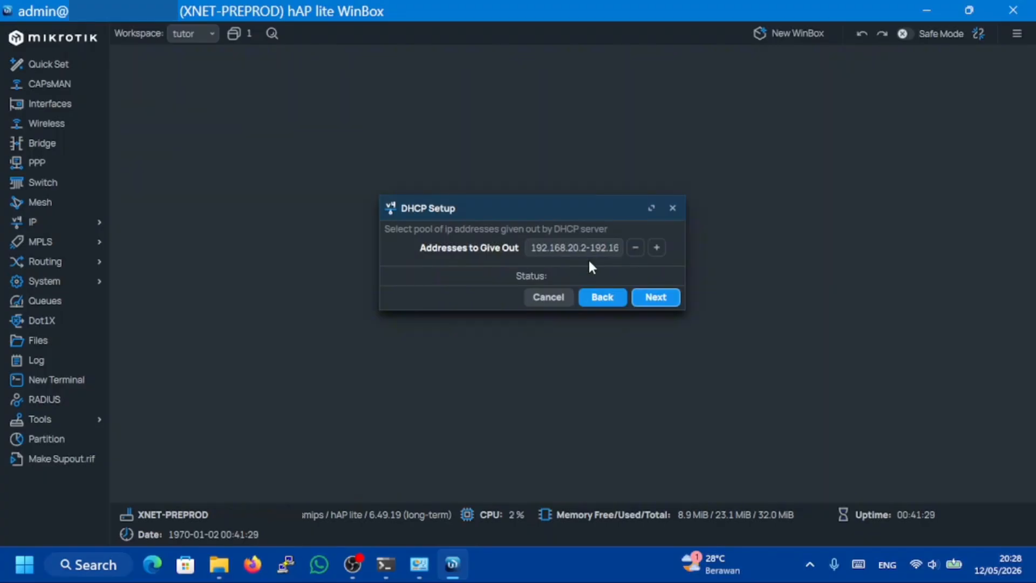
# Review the full range of addresses to give out and accept the pool 192.168.20.2-192.168.20.254.
pyautogui.click(535, 250)
pyautogui.moveTo(621, 276); pyautogui.dragTo(407, 259)
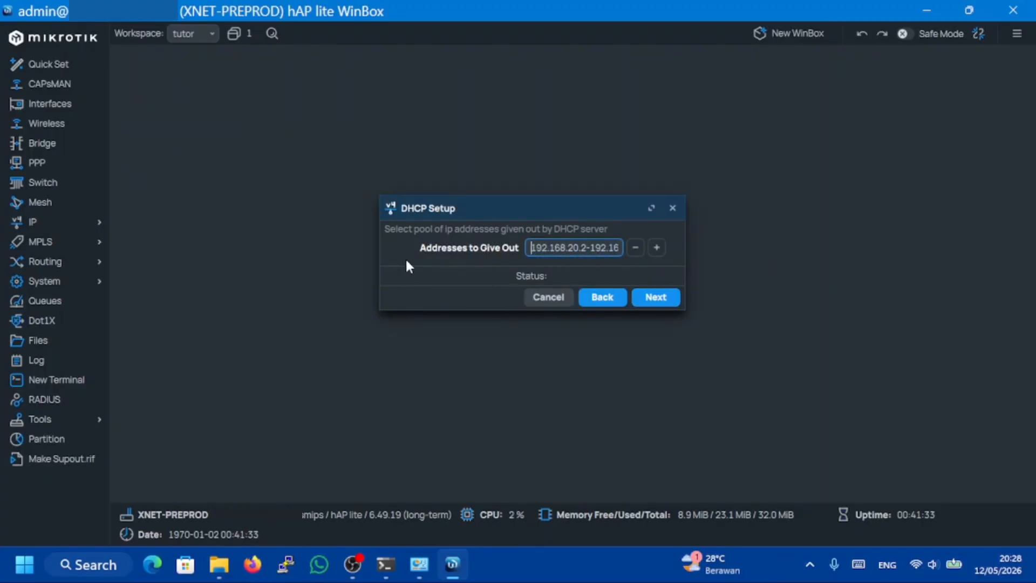
pyautogui.click(586, 248)
pyautogui.moveTo(596, 250); pyautogui.dragTo(802, 257)
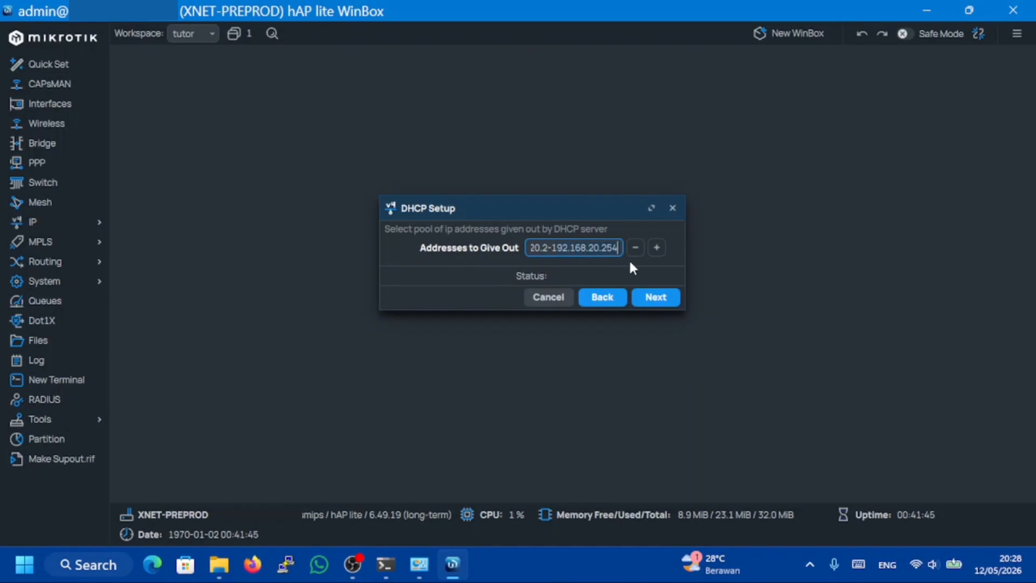
pyautogui.moveTo(611, 253); pyautogui.dragTo(413, 250)
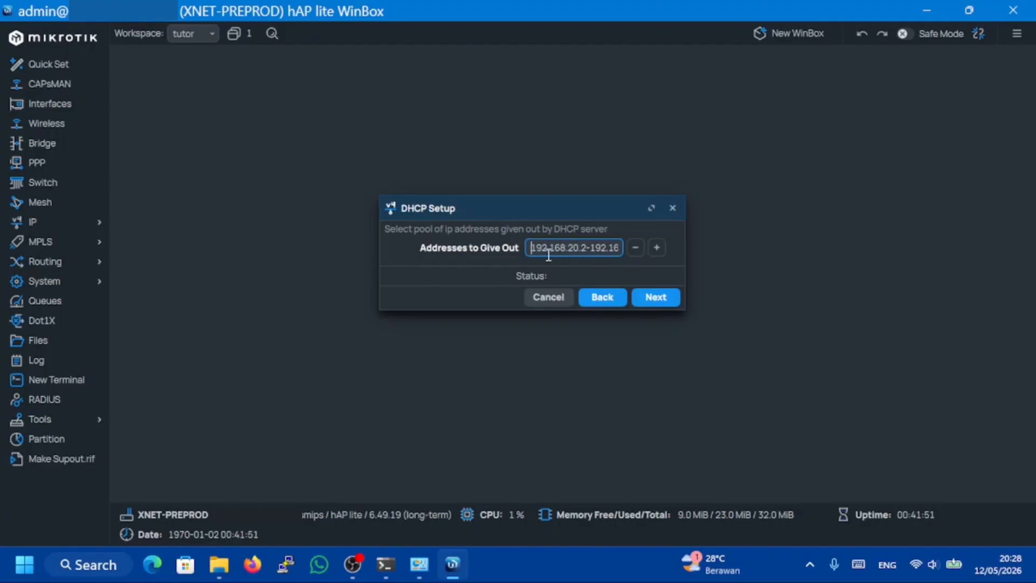
pyautogui.moveTo(465, 204); pyautogui.dragTo(487, 170)
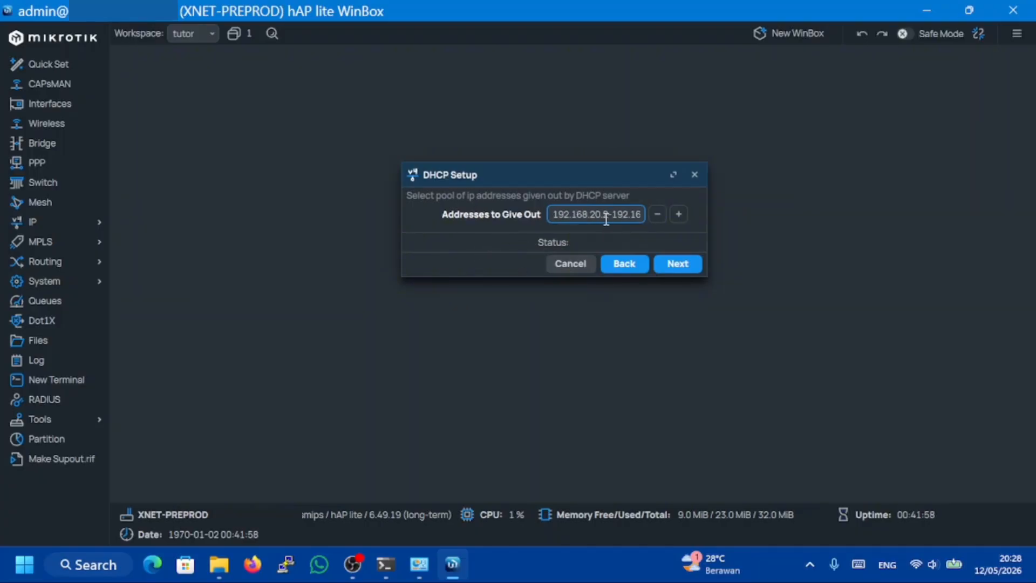
pyautogui.press('End')
pyautogui.click(676, 264)
pyautogui.moveTo(475, 168); pyautogui.dragTo(367, 204)
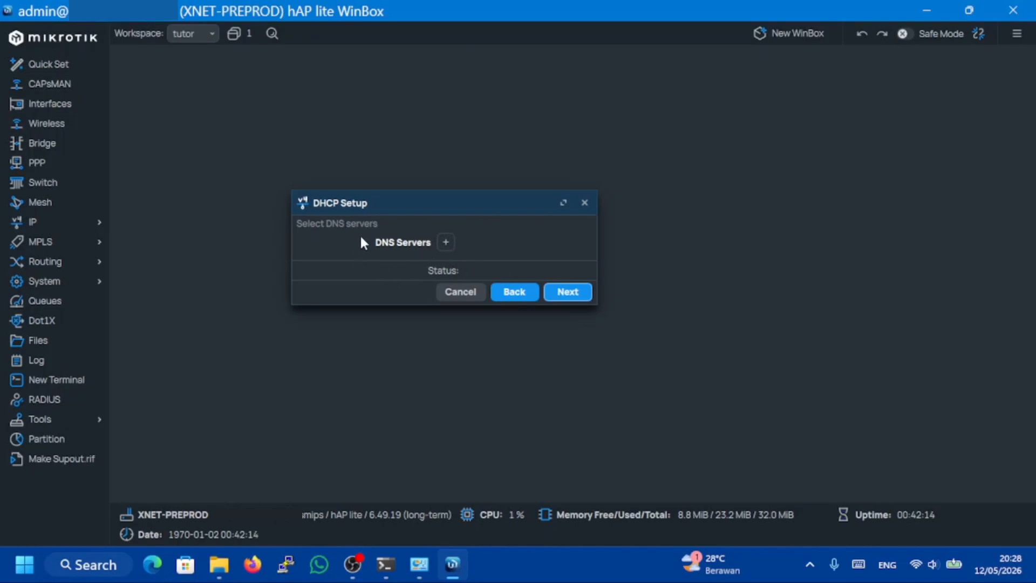
# Check the router's DNS settings, close them unchanged, and continue the DHCP setup without specifying any DNS servers.
pyautogui.click(65, 225)
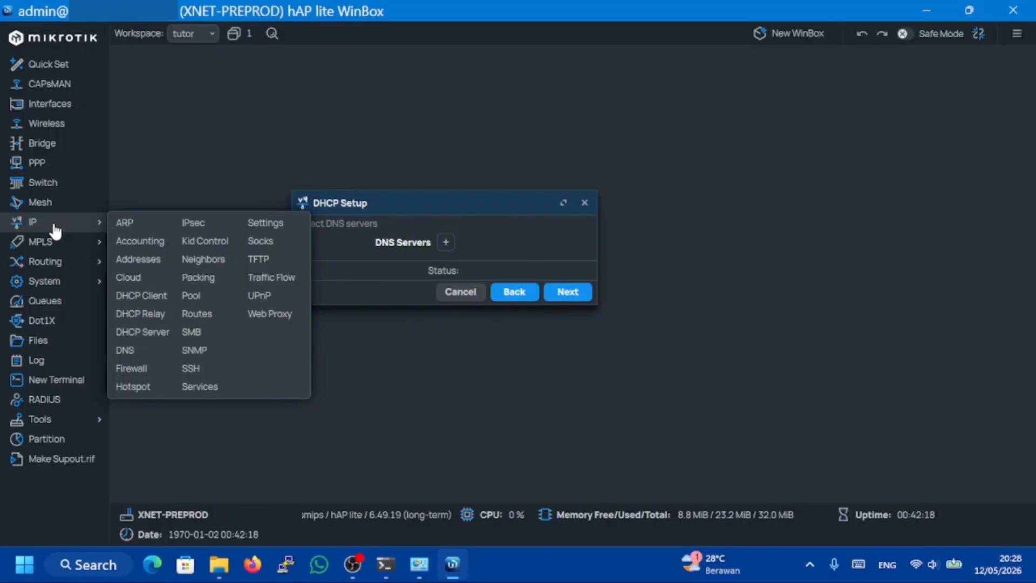
pyautogui.click(224, 197)
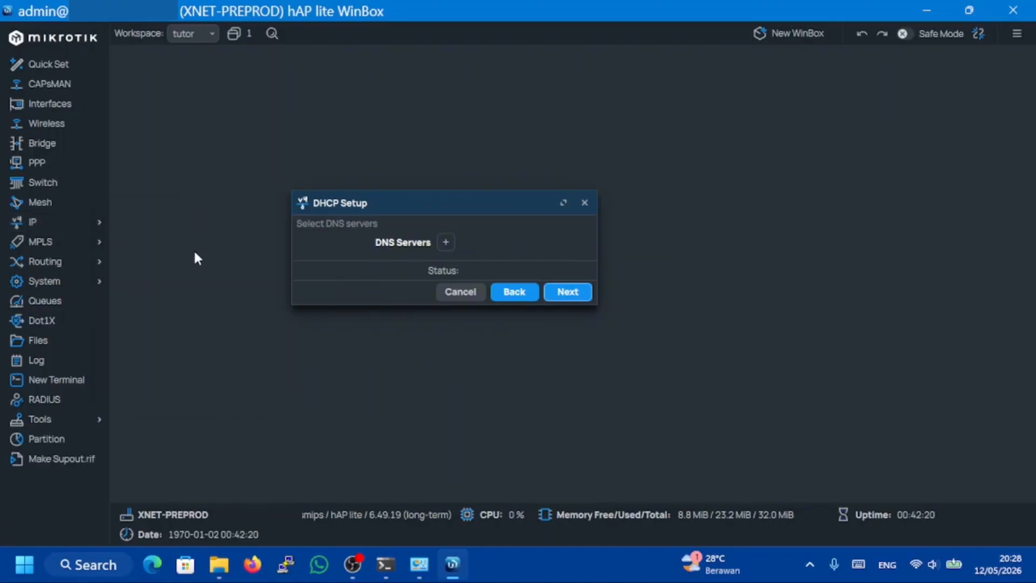
pyautogui.click(81, 223)
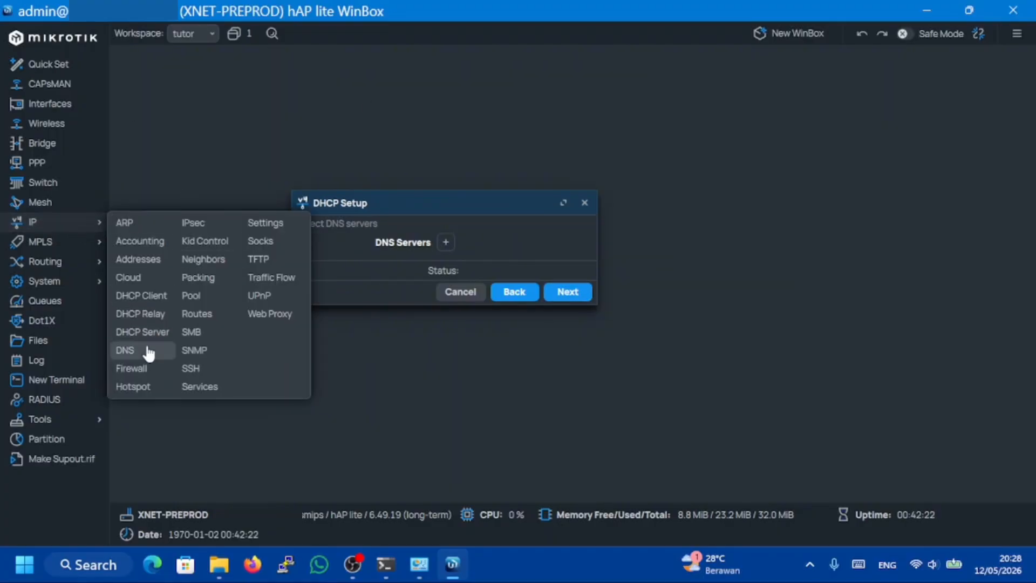
pyautogui.click(132, 351)
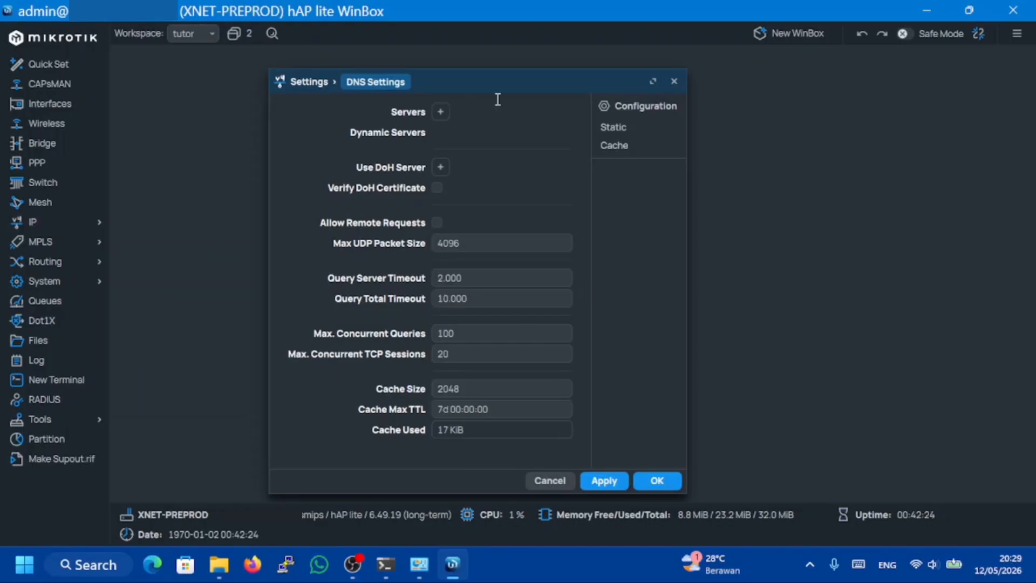
pyautogui.moveTo(463, 86); pyautogui.dragTo(765, 97)
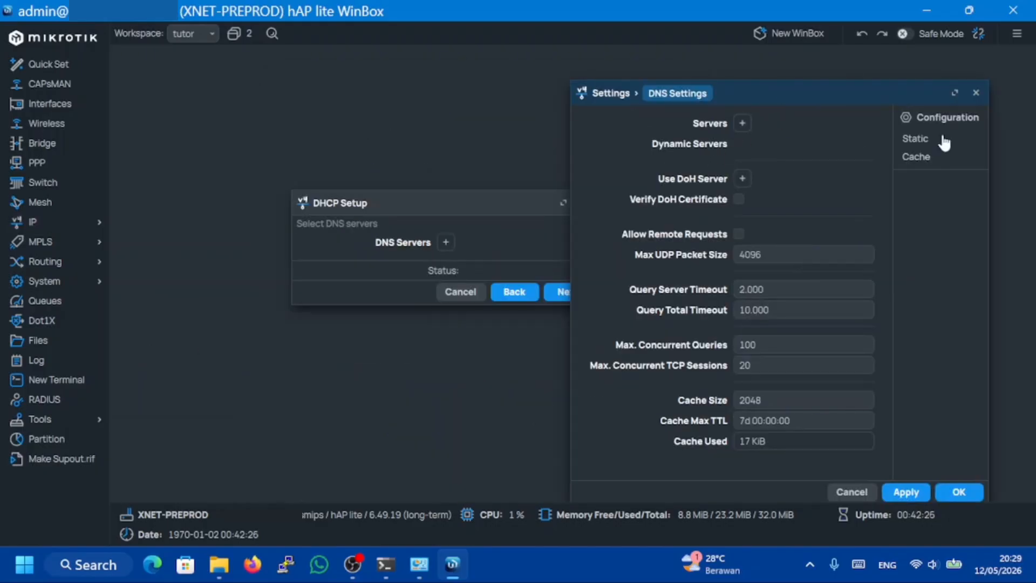
pyautogui.click(976, 92)
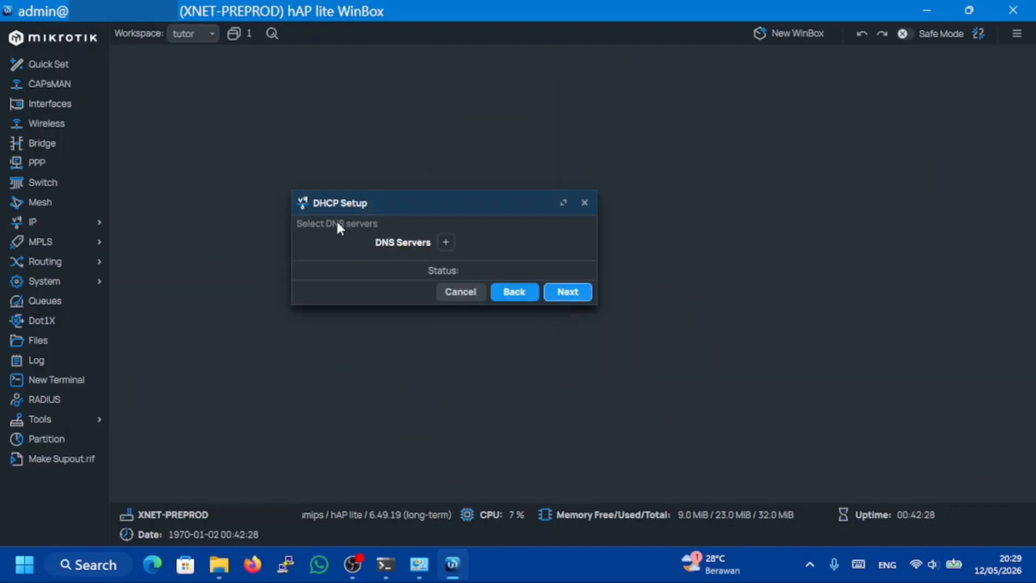
pyautogui.click(584, 295)
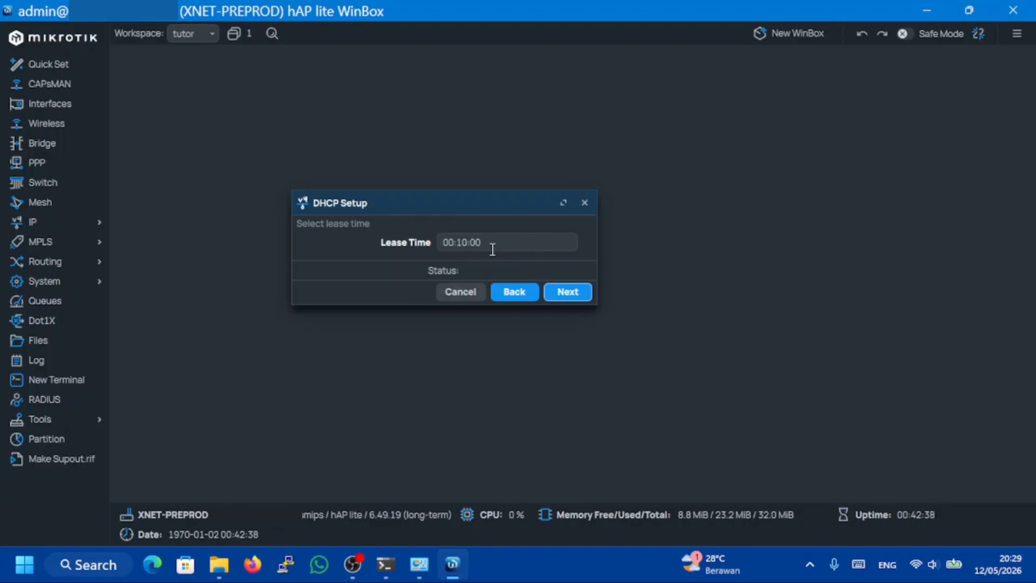
# Keep the DHCP lease time at 00:10:00 and finish the setup wizard.
pyautogui.moveTo(507, 244); pyautogui.dragTo(366, 244)
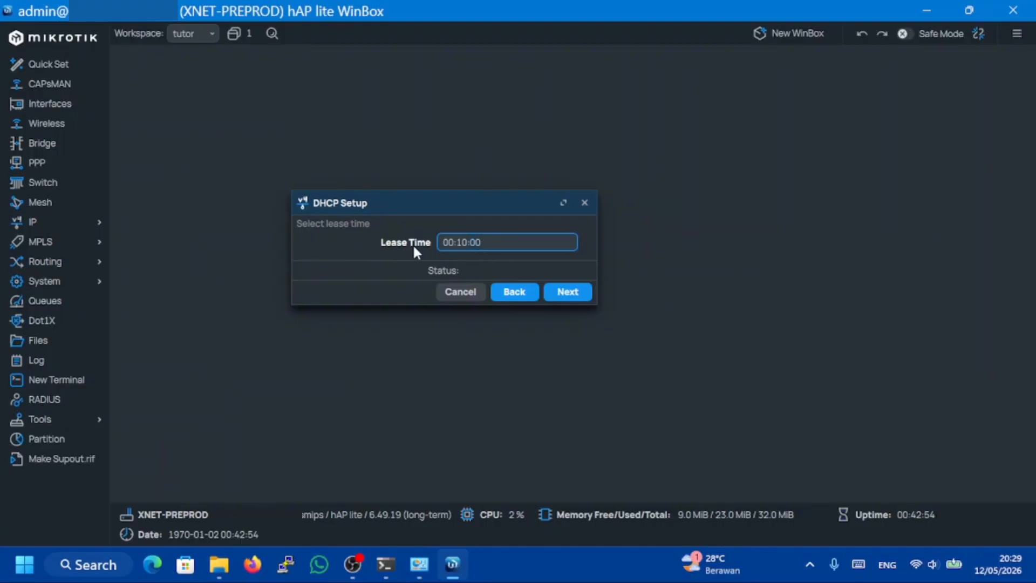
pyautogui.click(440, 250)
pyautogui.moveTo(454, 211); pyautogui.dragTo(503, 200)
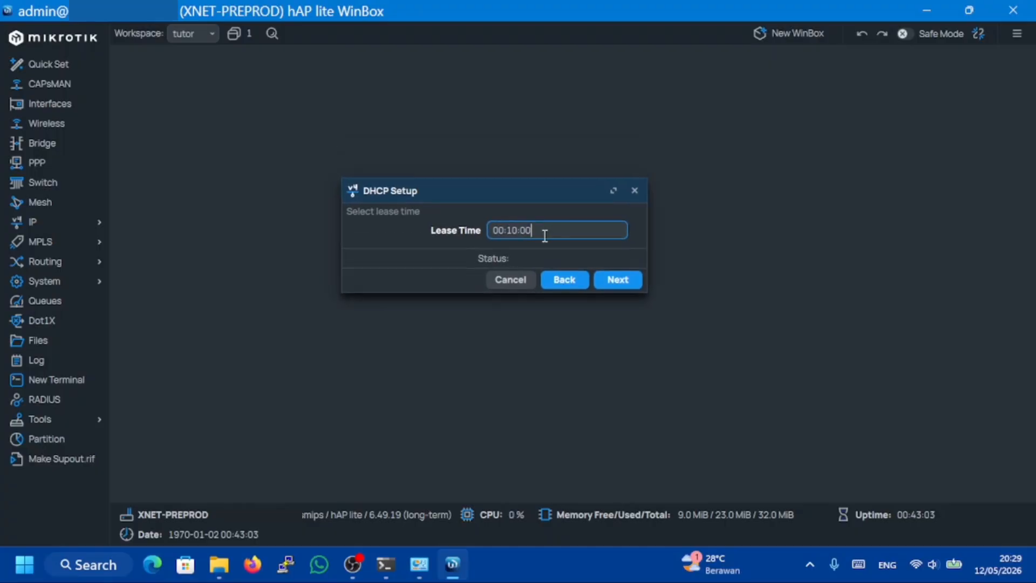
pyautogui.moveTo(545, 235); pyautogui.dragTo(401, 229)
pyautogui.moveTo(560, 232); pyautogui.dragTo(463, 233)
pyautogui.moveTo(562, 186)
pyautogui.mouseDown()
pyautogui.moveTo(568, 157)
pyautogui.moveTo(577, 194)
pyautogui.mouseUp()
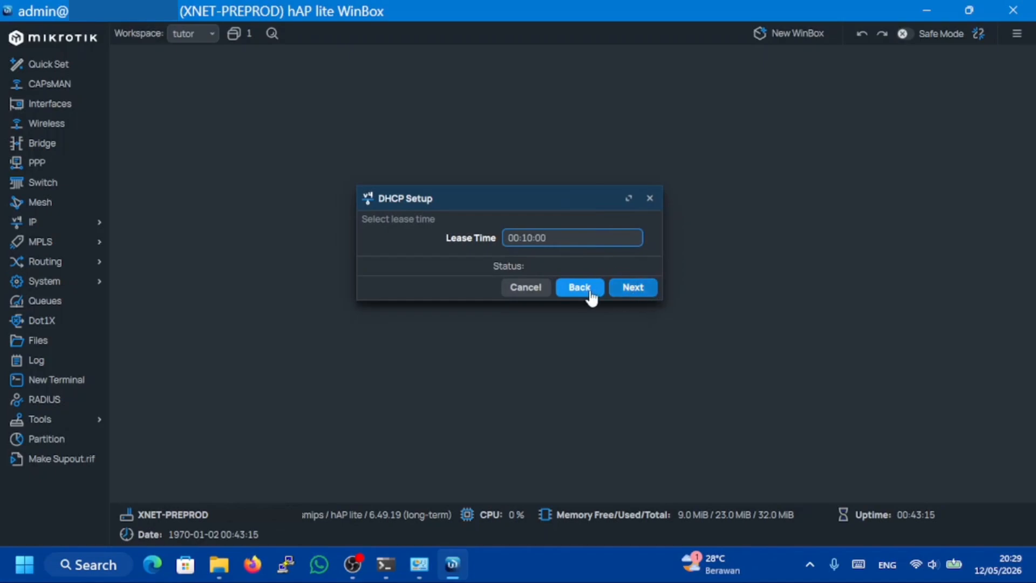
pyautogui.moveTo(553, 239); pyautogui.dragTo(453, 242)
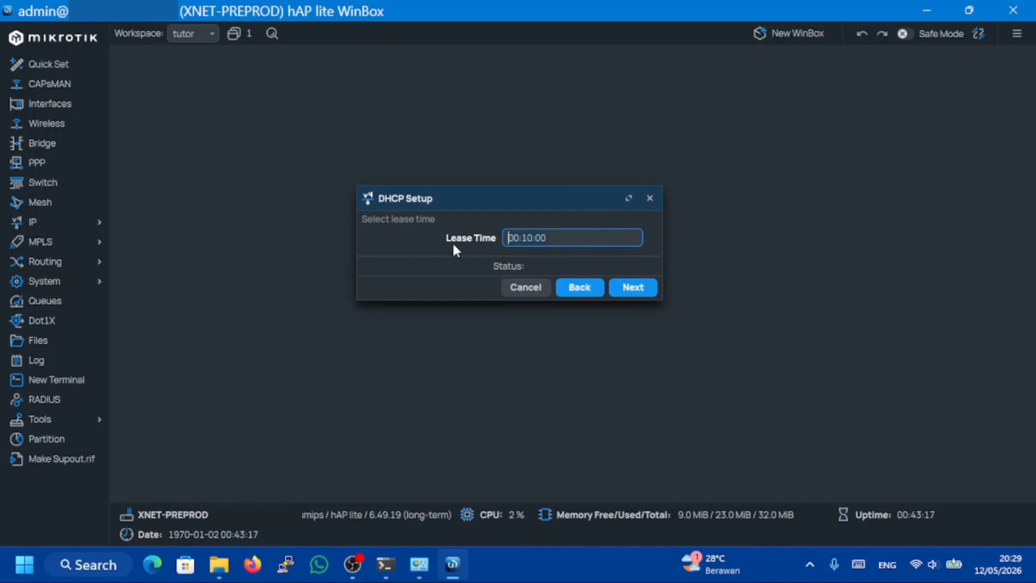
pyautogui.click(620, 293)
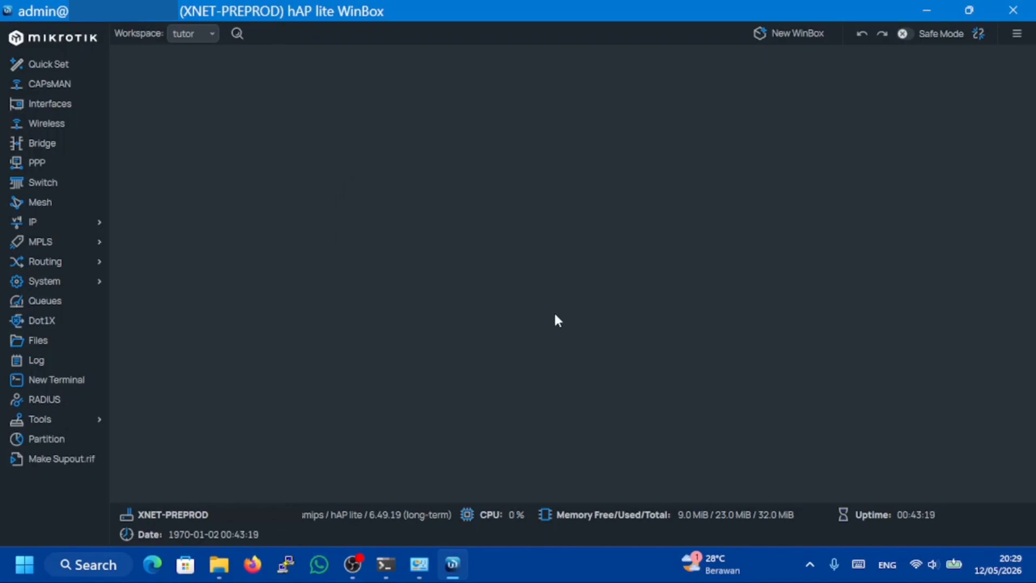
# Check the DHCP server list for the new server on ether2-LAN.
pyautogui.click(81, 224)
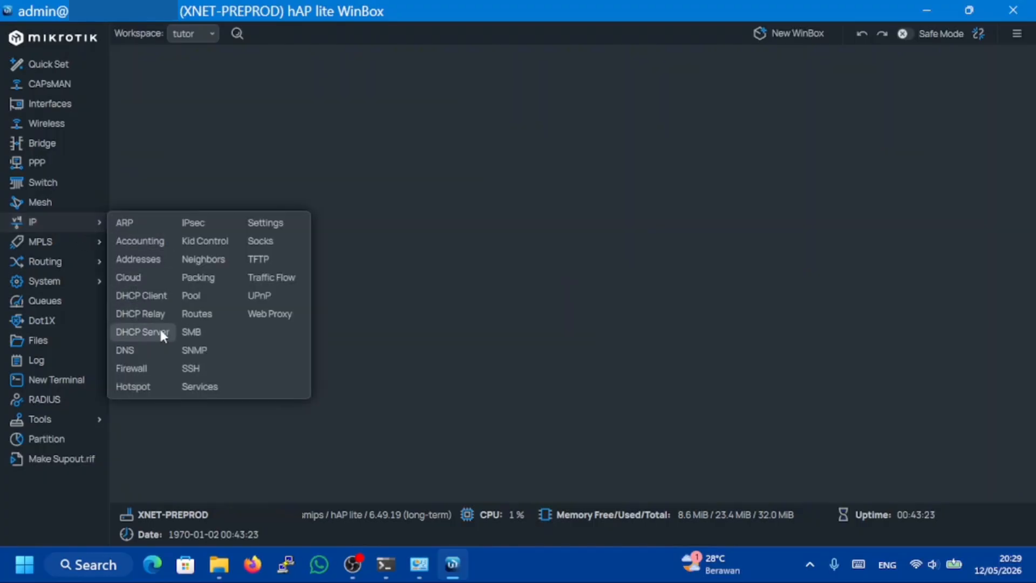
pyautogui.click(159, 330)
pyautogui.click(267, 199)
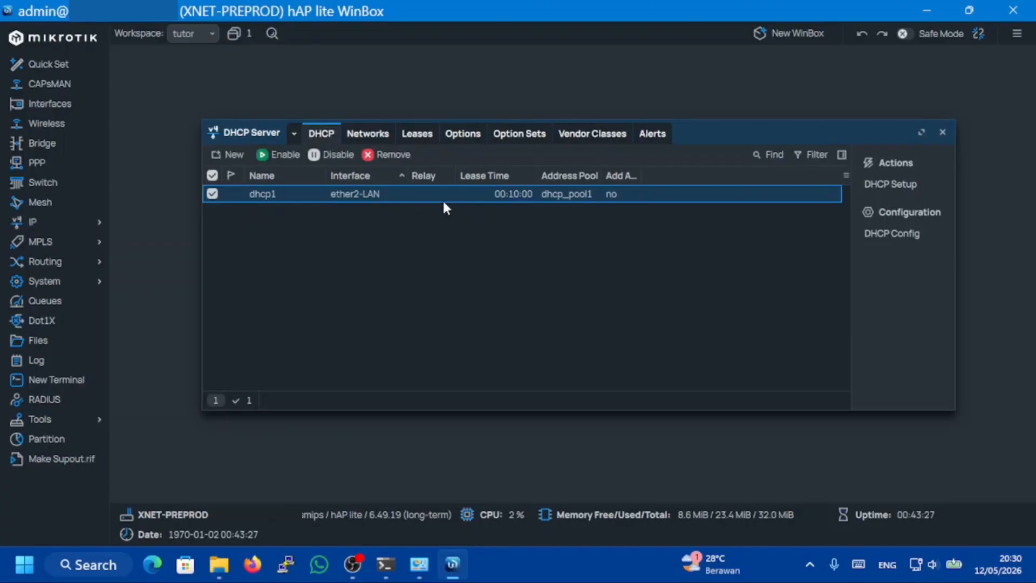
pyautogui.click(636, 228)
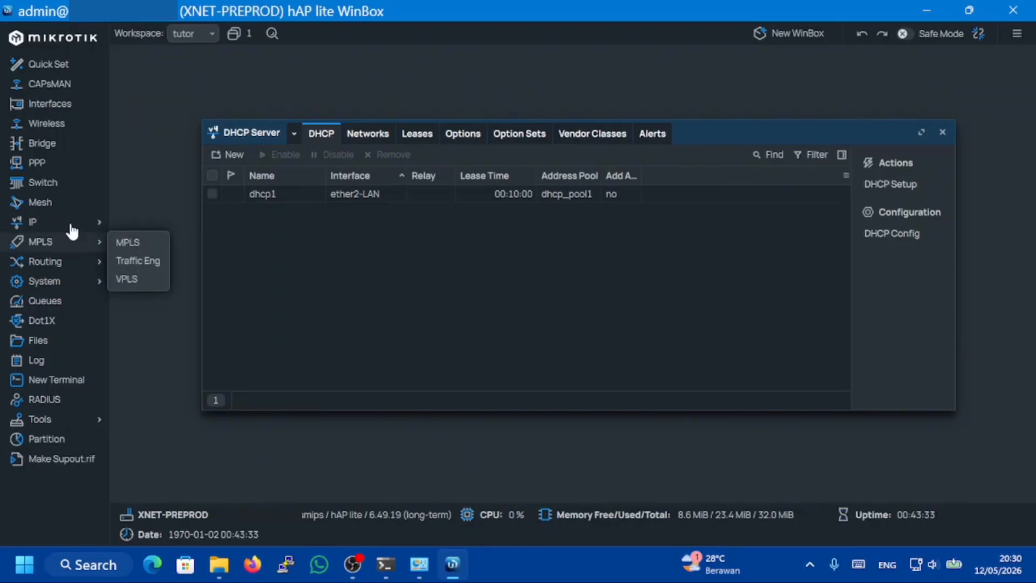
# Check the address range of dhcp_pool1 in the IP pool list and close the list.
pyautogui.moveTo(70, 224)
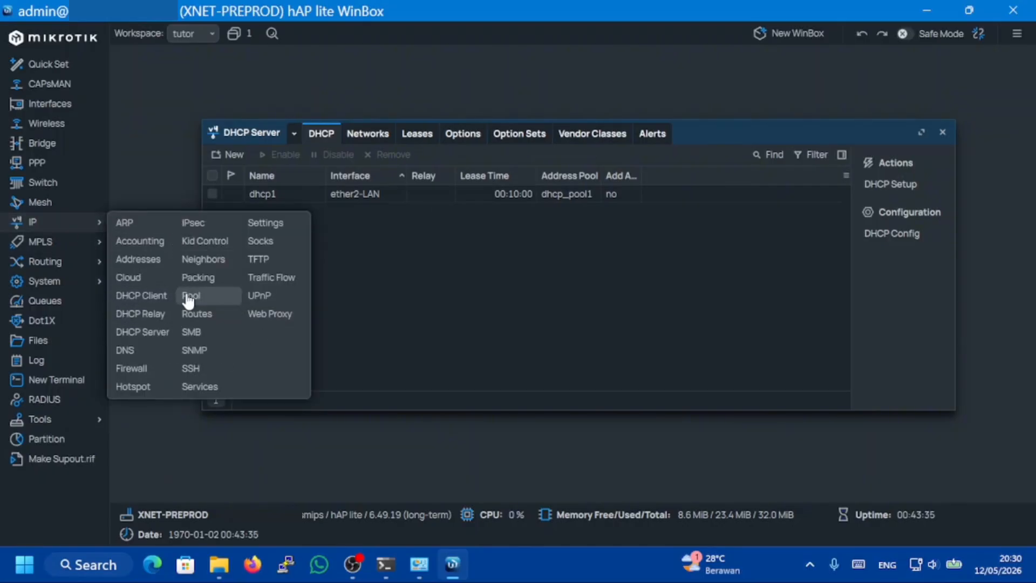
pyautogui.click(220, 294)
pyautogui.click(589, 123)
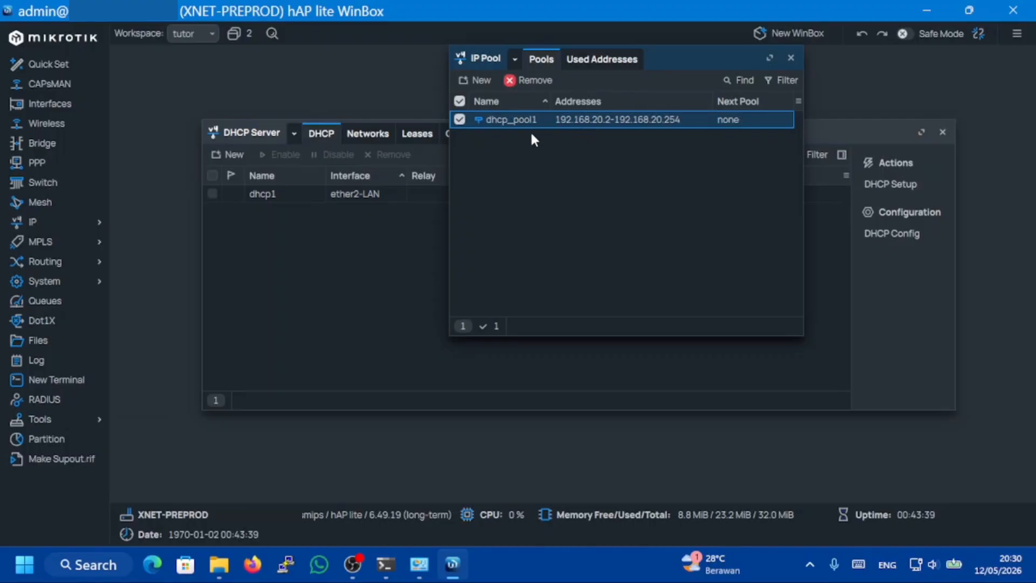
pyautogui.click(792, 57)
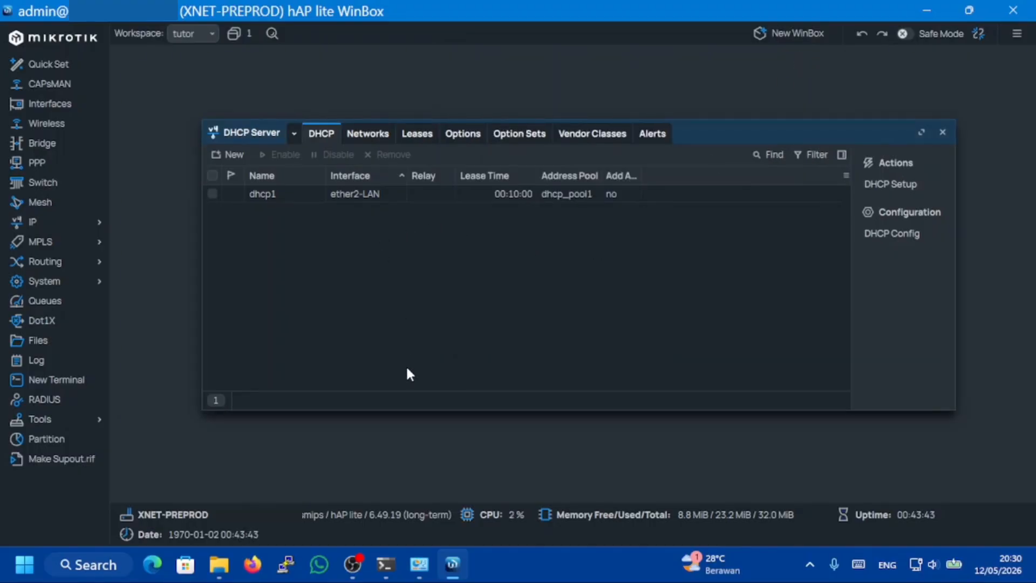
# Switch to Command Prompt and run ipconfig to list the computer's network adapter settings.
pyautogui.moveTo(386, 564)
pyautogui.moveTo(392, 501)
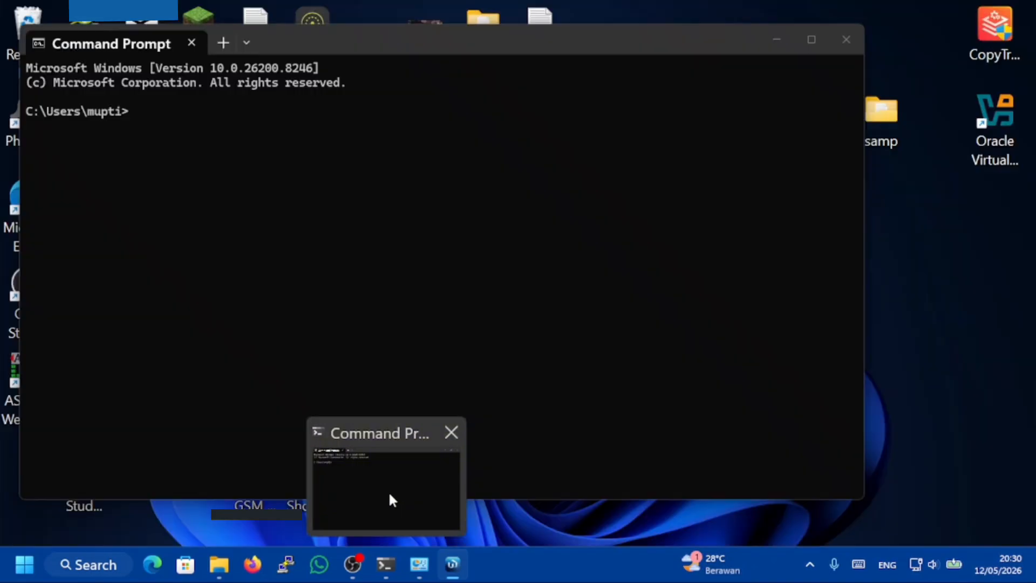
pyautogui.click(388, 475)
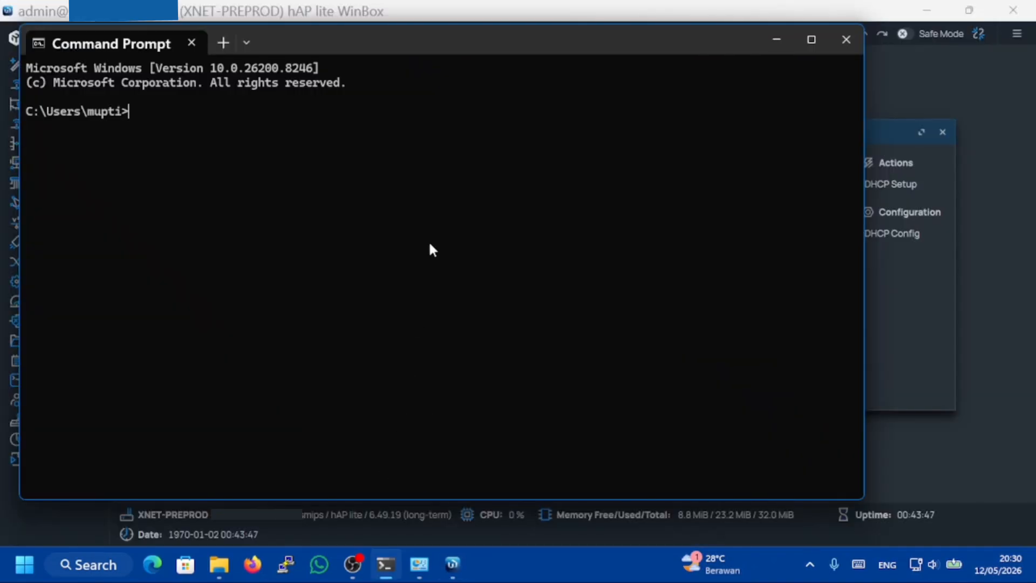
pyautogui.write('ipconfig')
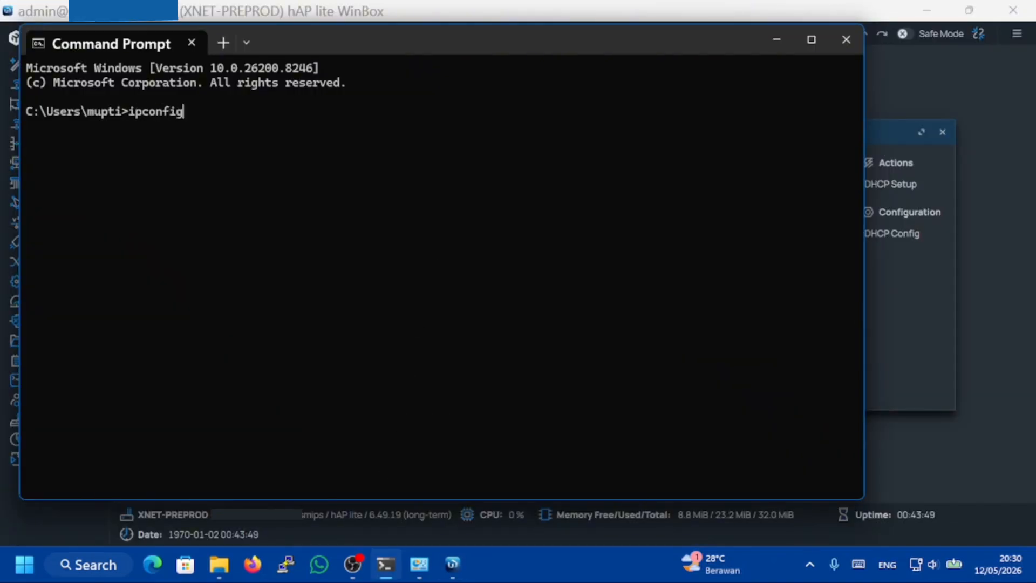
pyautogui.press('Return')
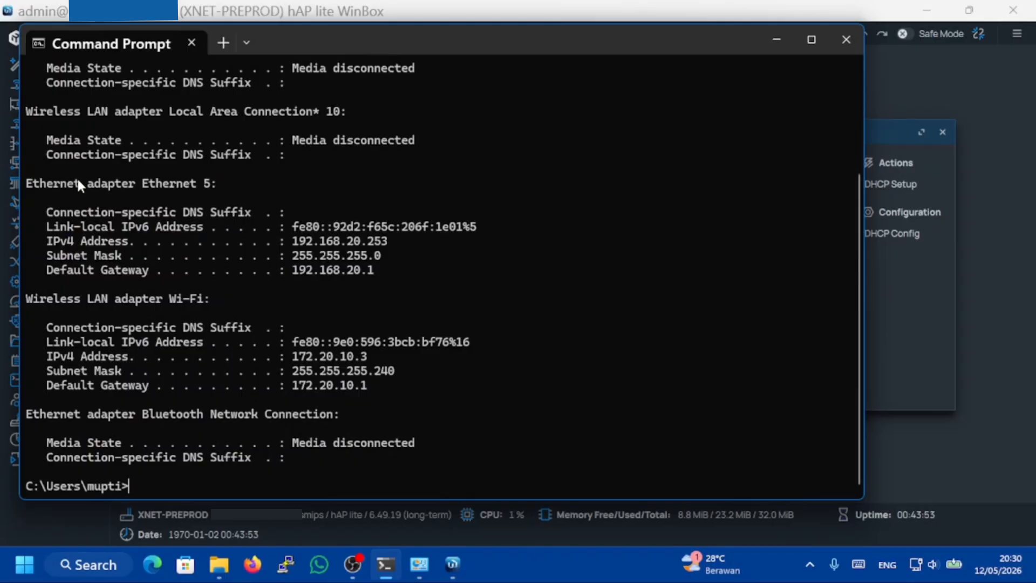
# Examine the Ethernet 5 adapter's IPv4 address in the ipconfig output to verify the DHCP assignment.
pyautogui.moveTo(75, 183); pyautogui.dragTo(219, 184)
pyautogui.click(219, 184)
pyautogui.moveTo(46, 241); pyautogui.dragTo(388, 244)
pyautogui.click(395, 248)
pyautogui.moveTo(347, 242); pyautogui.dragTo(388, 243)
pyautogui.click(394, 246)
pyautogui.moveTo(52, 242); pyautogui.dragTo(115, 246)
pyautogui.click(58, 243)
pyautogui.moveTo(45, 243); pyautogui.dragTo(442, 256)
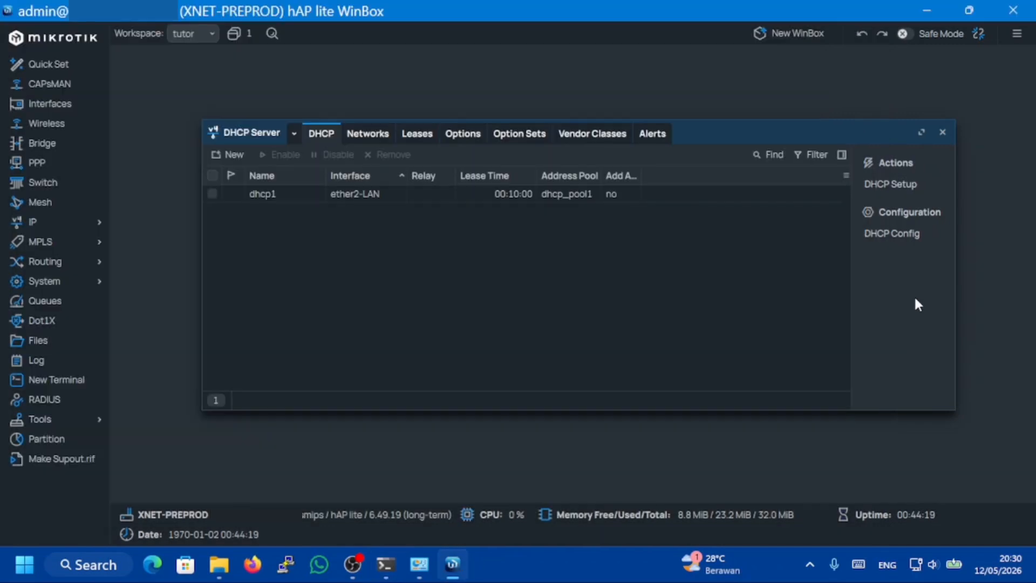
# Inspect the connected client's entry in the DHCP server leases, adjusting column widths to read the MAC and active addresses, and close the window.
pyautogui.click(419, 142)
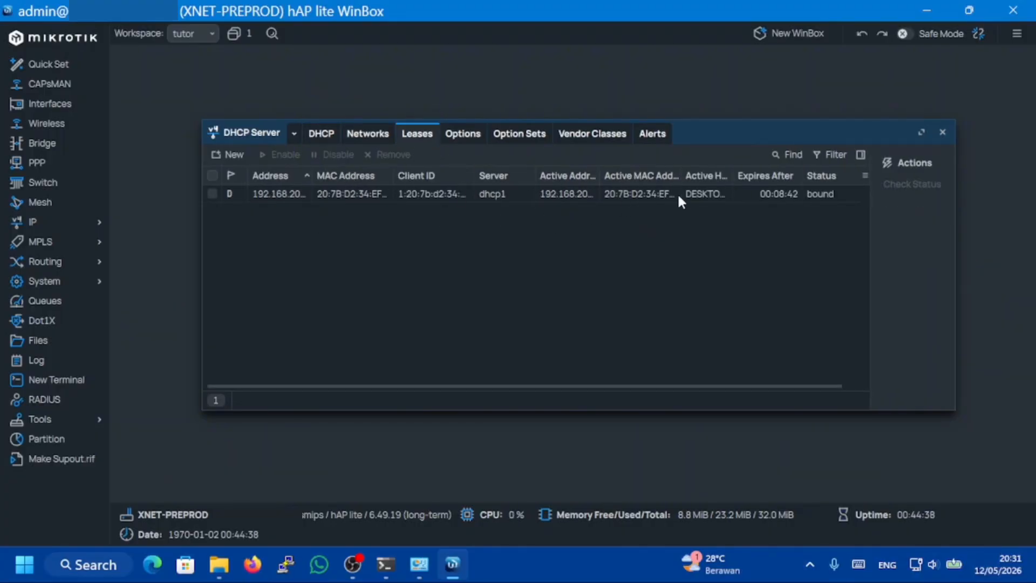
pyautogui.moveTo(735, 175); pyautogui.dragTo(703, 175)
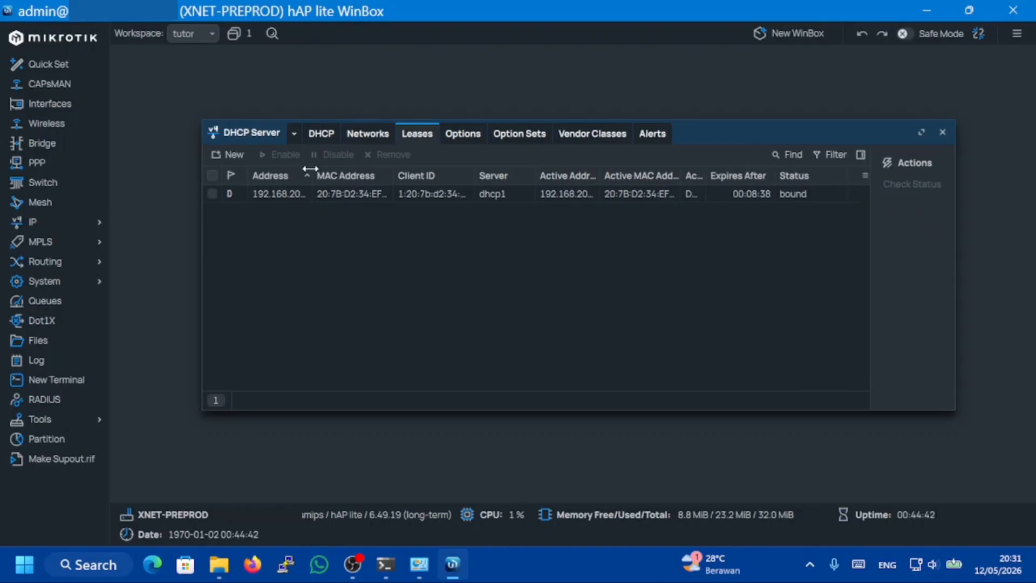
pyautogui.moveTo(312, 175)
pyautogui.mouseDown()
pyautogui.moveTo(338, 174)
pyautogui.moveTo(313, 175)
pyautogui.mouseUp()
pyautogui.moveTo(397, 174); pyautogui.dragTo(408, 174)
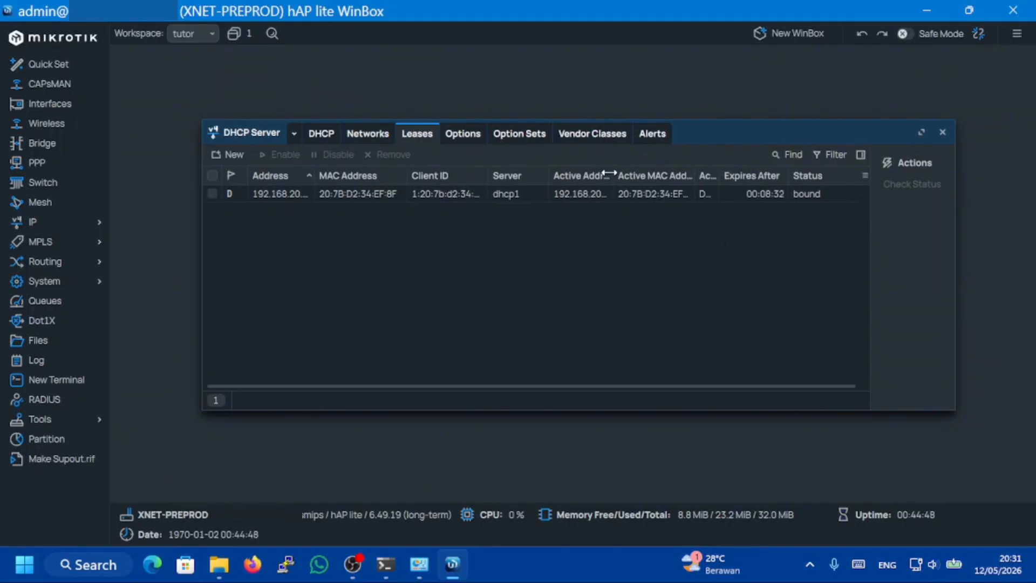
pyautogui.moveTo(613, 174); pyautogui.dragTo(636, 176)
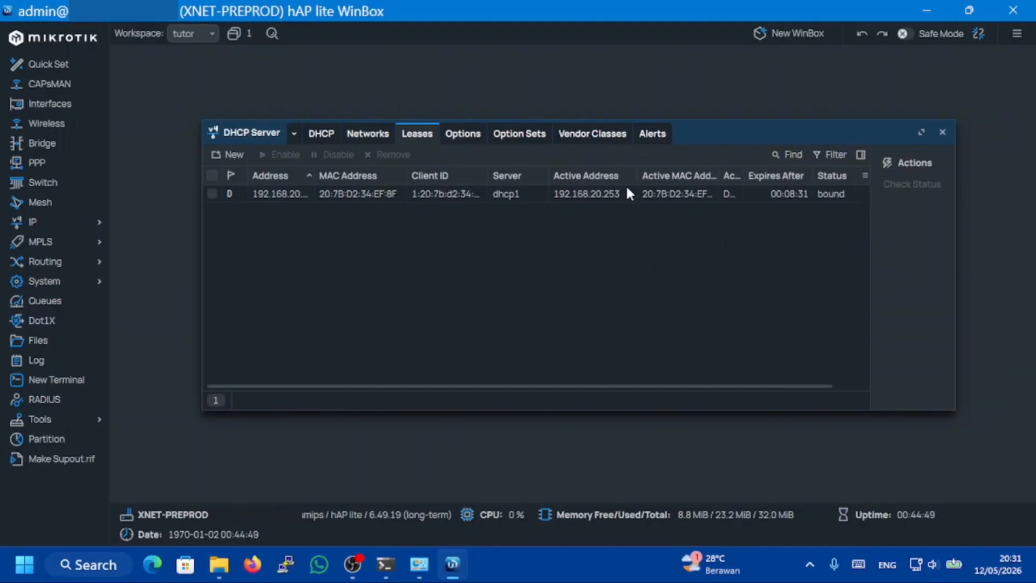
pyautogui.click(943, 132)
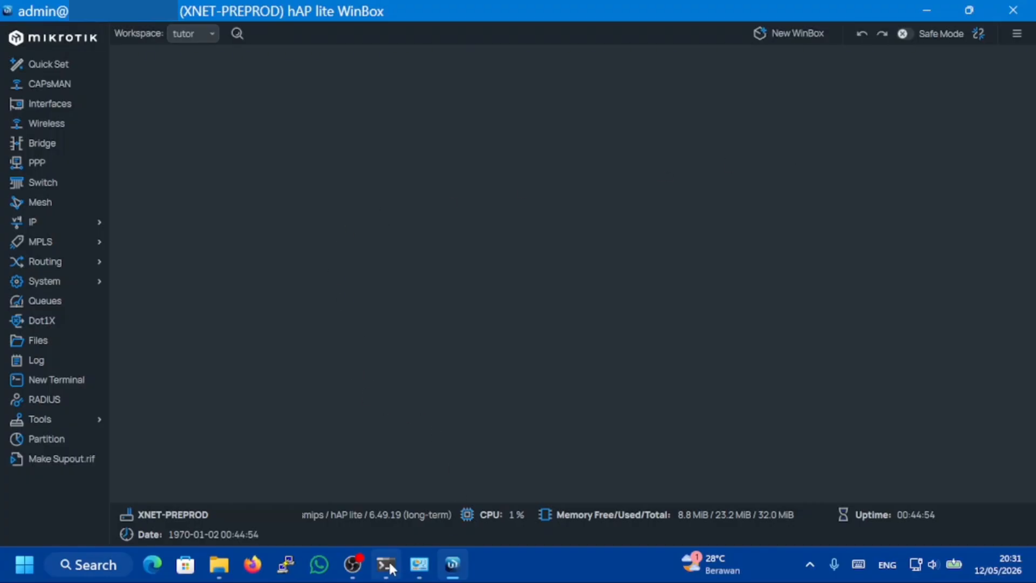
# Switch to Command Prompt, rerun ipconfig and check the Ethernet 5 adapter's IPv4 address and default gateway.
pyautogui.moveTo(385, 564)
pyautogui.click(390, 489)
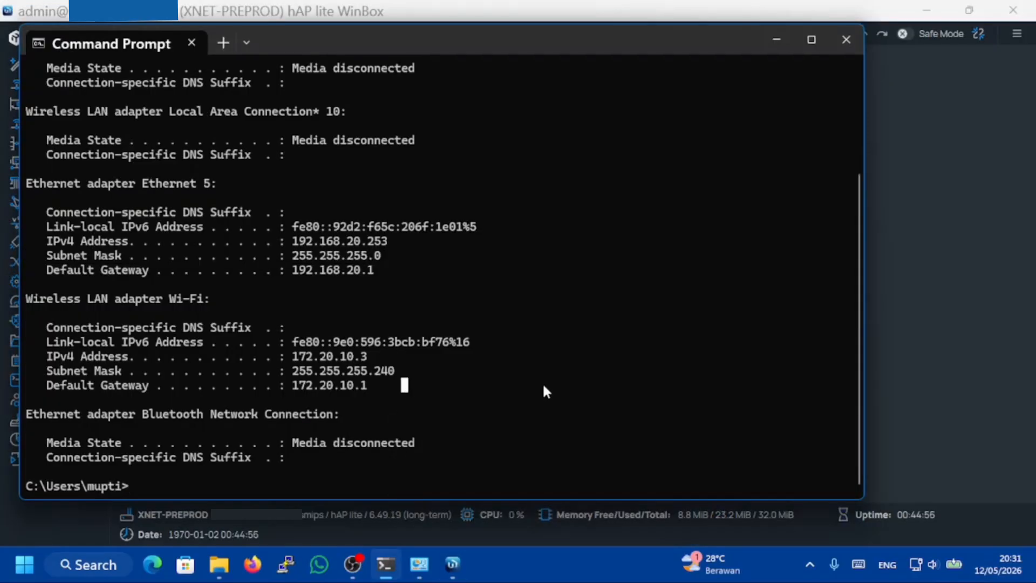
pyautogui.press('Up')
pyautogui.press('Return')
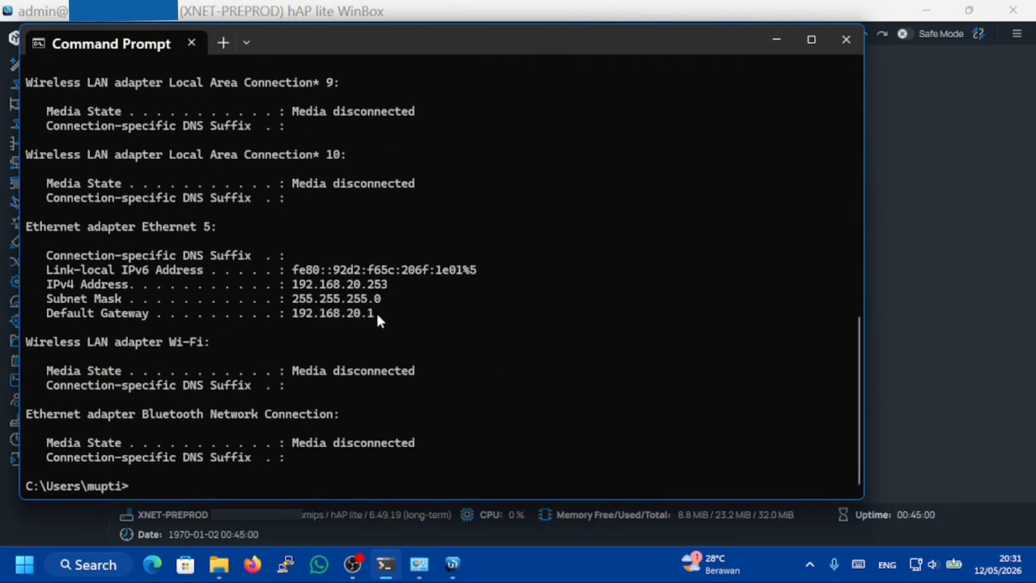
pyautogui.moveTo(372, 312); pyautogui.dragTo(86, 285)
pyautogui.click(49, 296)
pyautogui.click(398, 290)
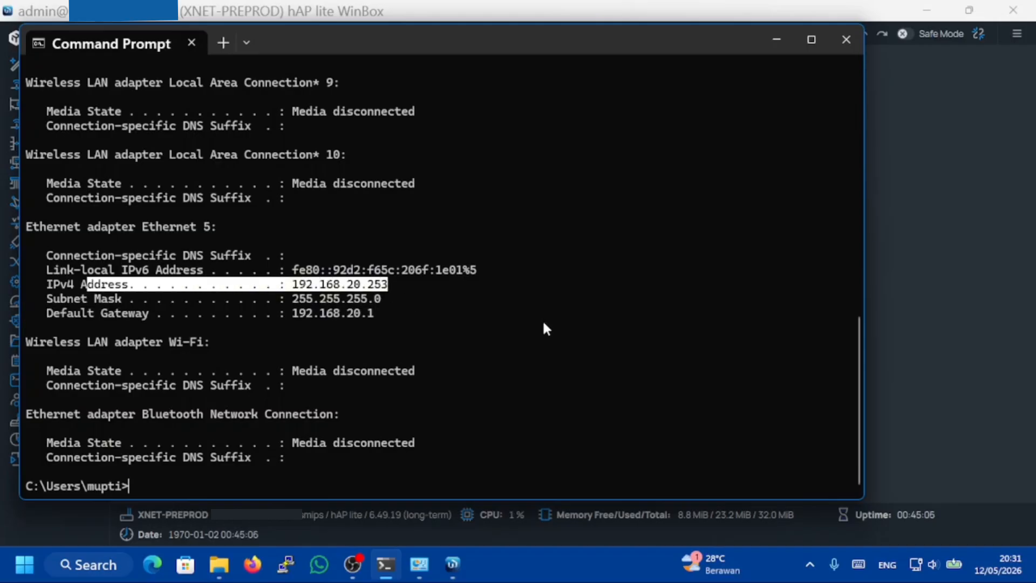
pyautogui.click(543, 320)
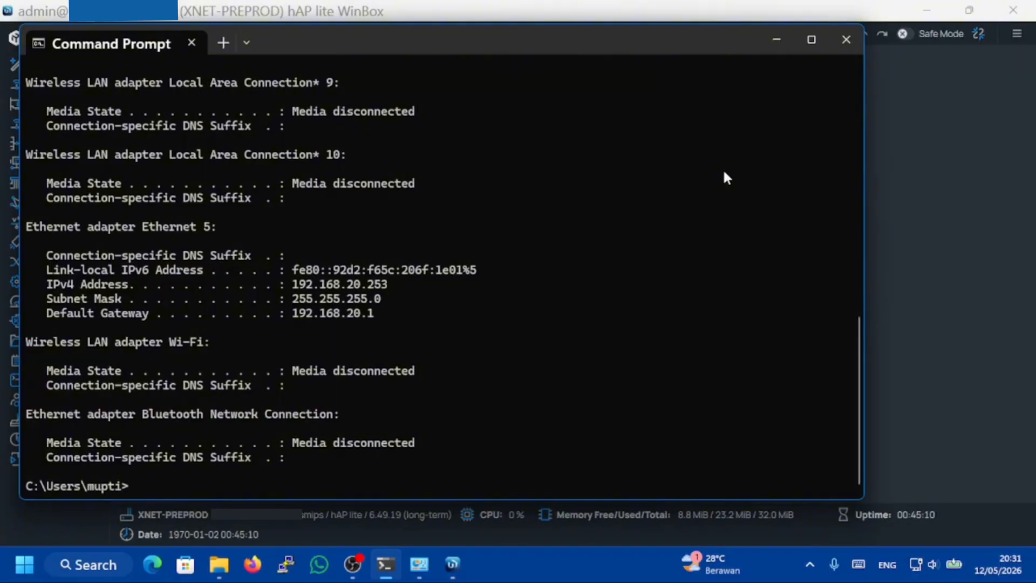
# Run ipconfig /all and locate the detailed settings of the Ethernet 5 adapter.
pyautogui.press('Up')
pyautogui.write('/all')
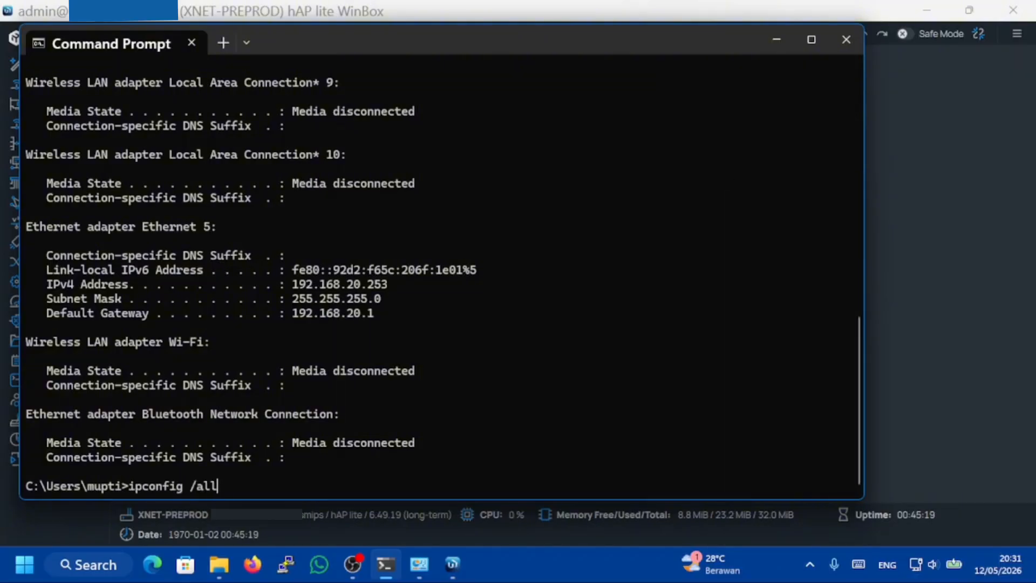
pyautogui.press('Return')
pyautogui.scroll(6, 394, 285)
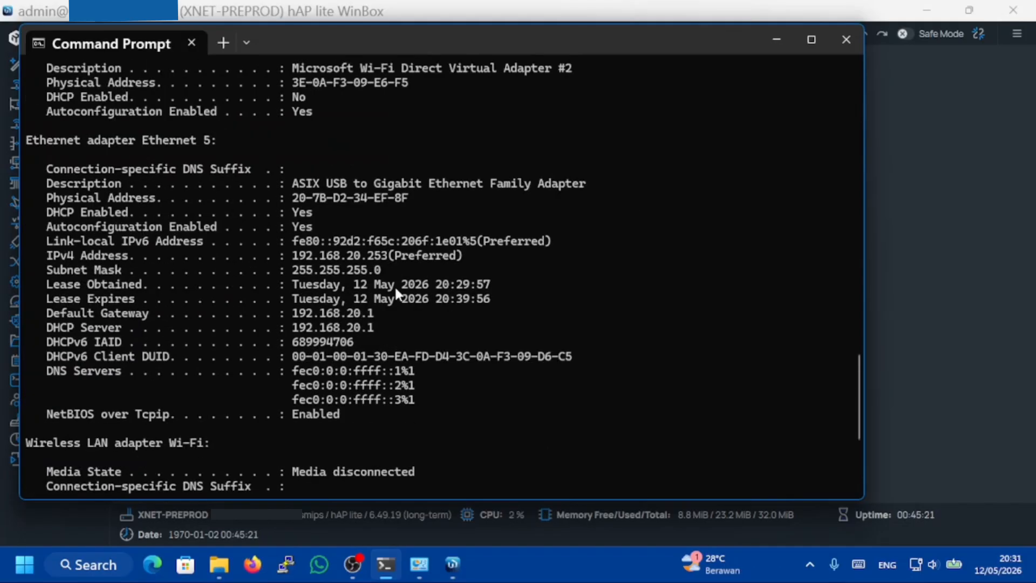
pyautogui.click(195, 247)
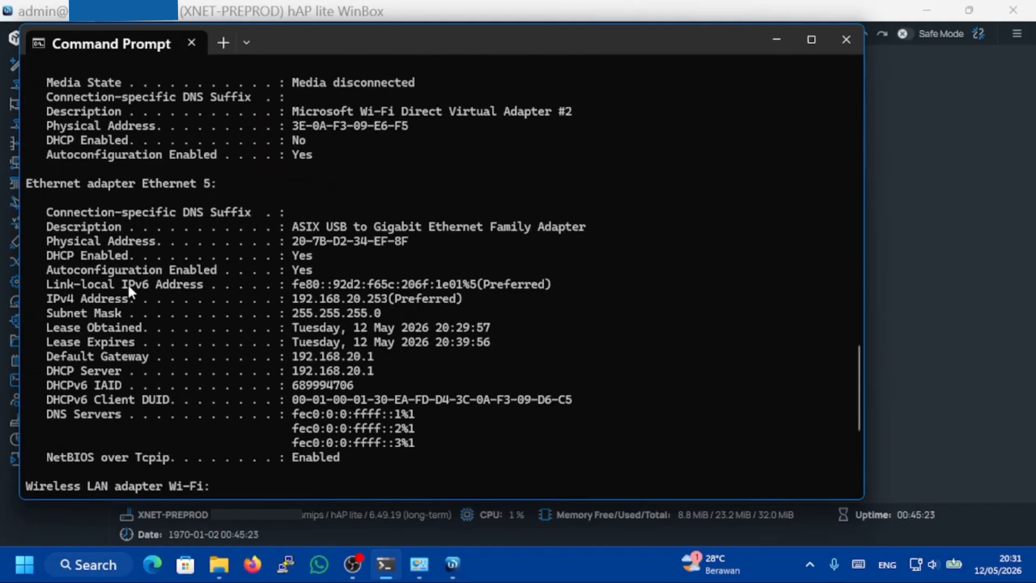
# Examine the Ethernet 5 adapter's IPv4 address, default gateway and DHCP server in the detailed output.
pyautogui.moveTo(47, 298); pyautogui.dragTo(457, 299)
pyautogui.moveTo(43, 303); pyautogui.dragTo(247, 367)
pyautogui.click(131, 365)
pyautogui.moveTo(96, 369); pyautogui.dragTo(349, 359)
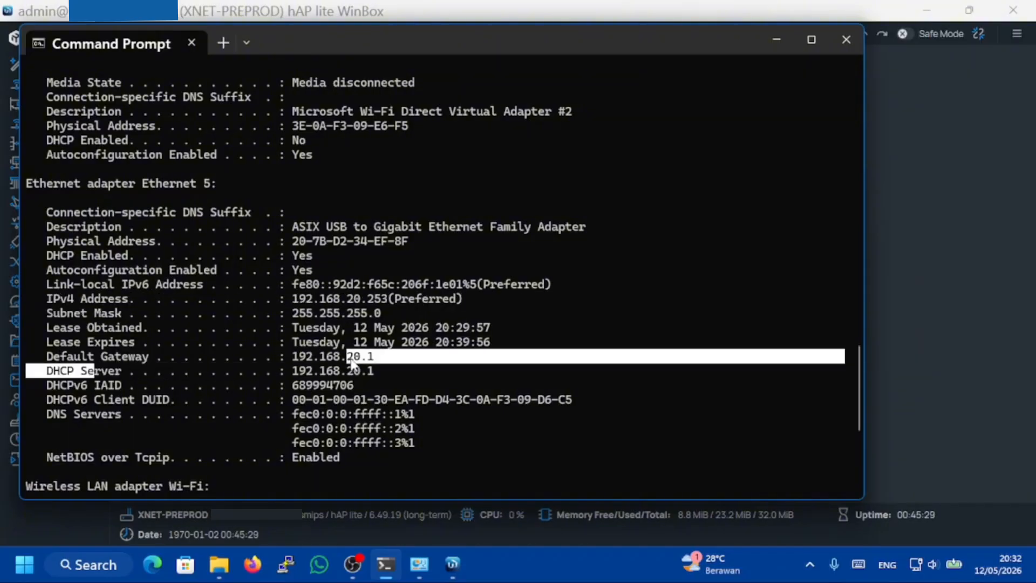
pyautogui.click(452, 357)
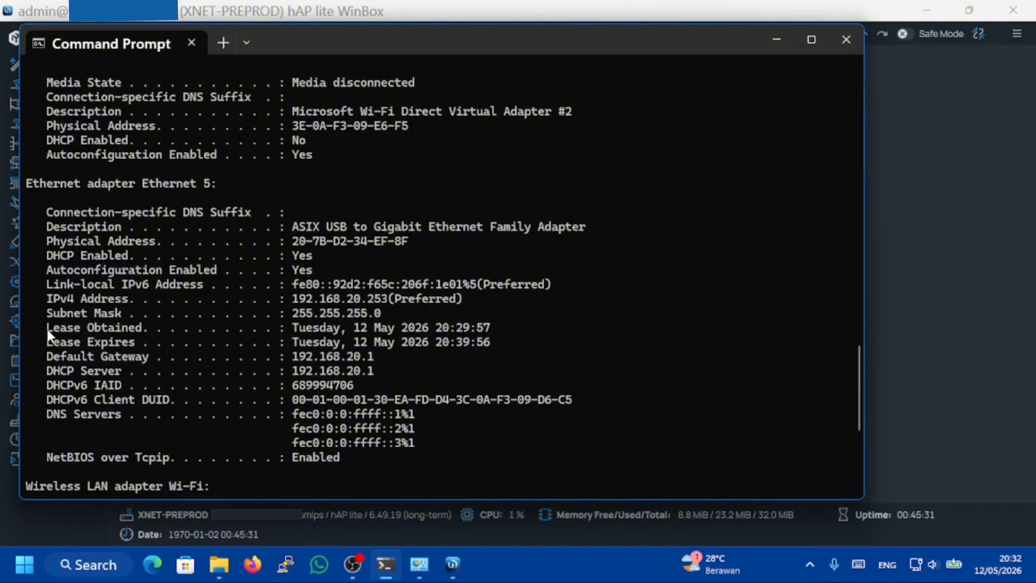
# Examine the Lease Obtained and Lease Expires times of the Ethernet 5 adapter to verify the DHCP lease duration.
pyautogui.moveTo(49, 328); pyautogui.dragTo(439, 337)
pyautogui.click(509, 343)
pyautogui.moveTo(48, 342); pyautogui.dragTo(491, 342)
pyautogui.click(475, 344)
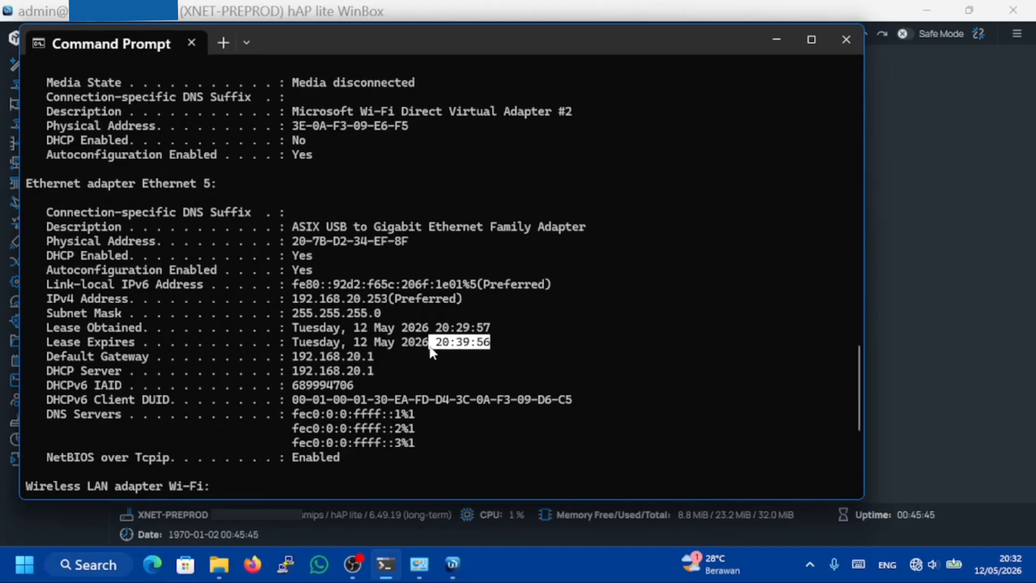
pyautogui.click(505, 368)
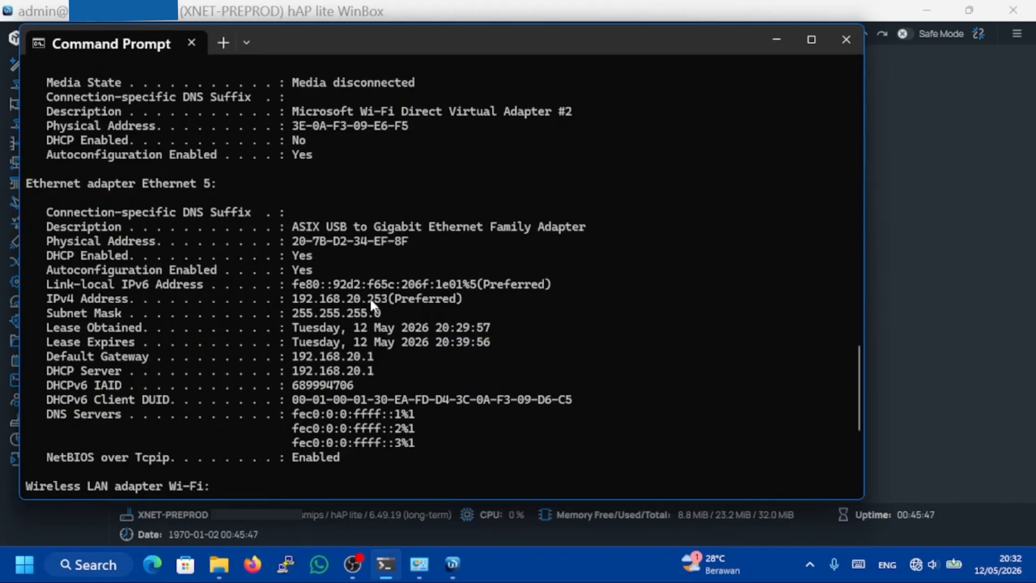
pyautogui.scroll(-1, 370, 299)
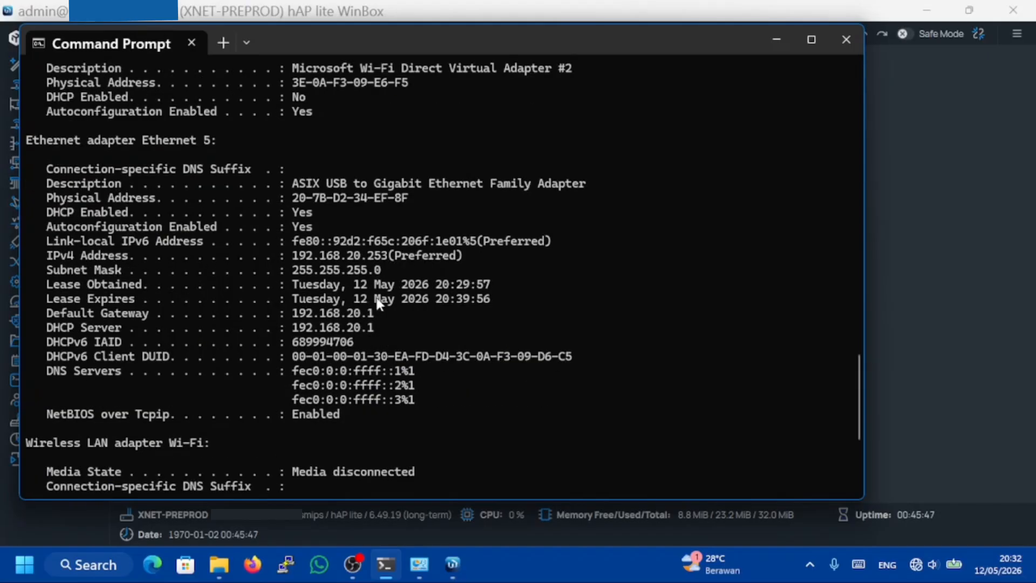
pyautogui.click(924, 258)
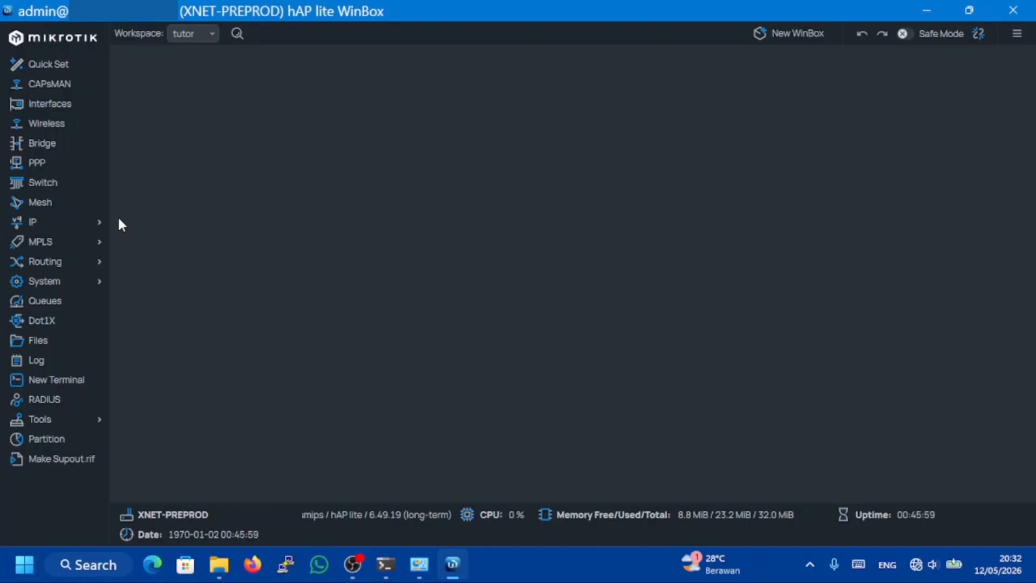
pyautogui.click(387, 563)
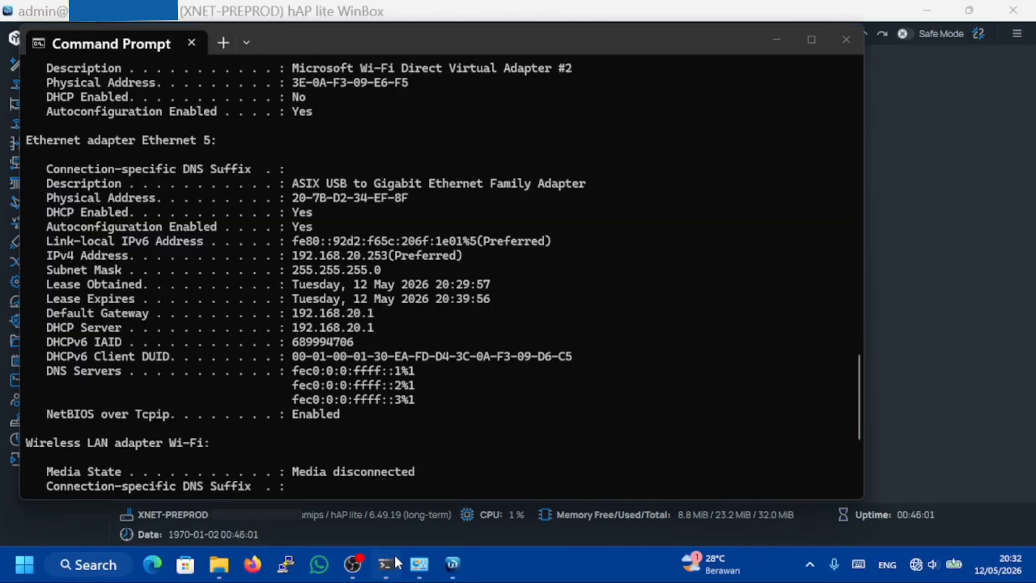
pyautogui.scroll(-5, 541, 280)
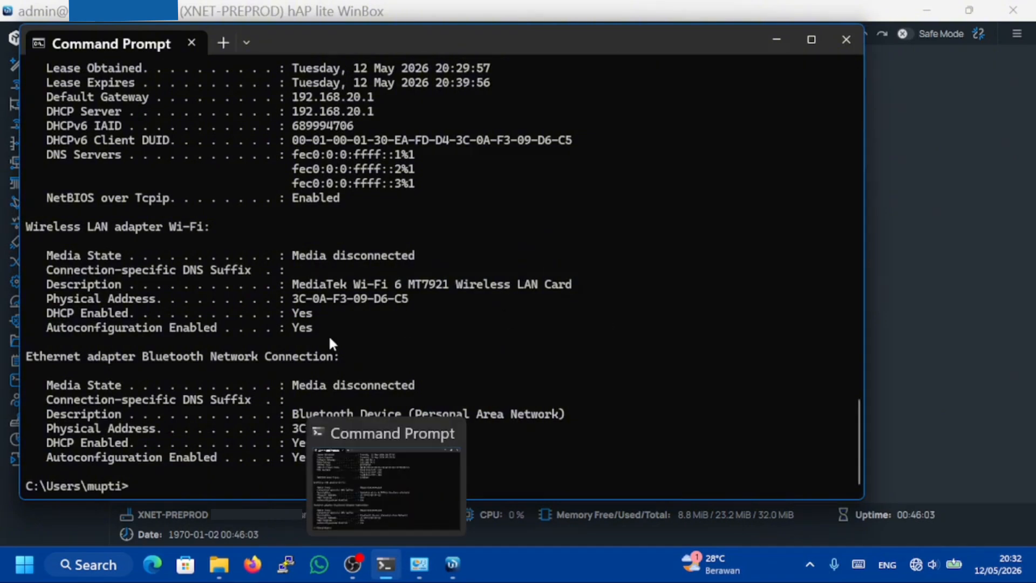
pyautogui.click(892, 186)
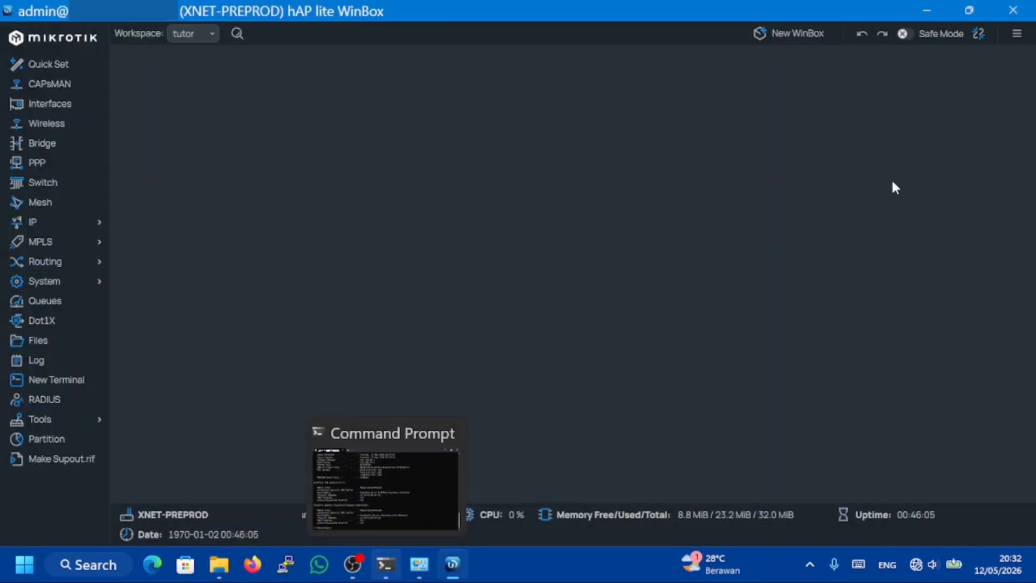
pyautogui.click(85, 222)
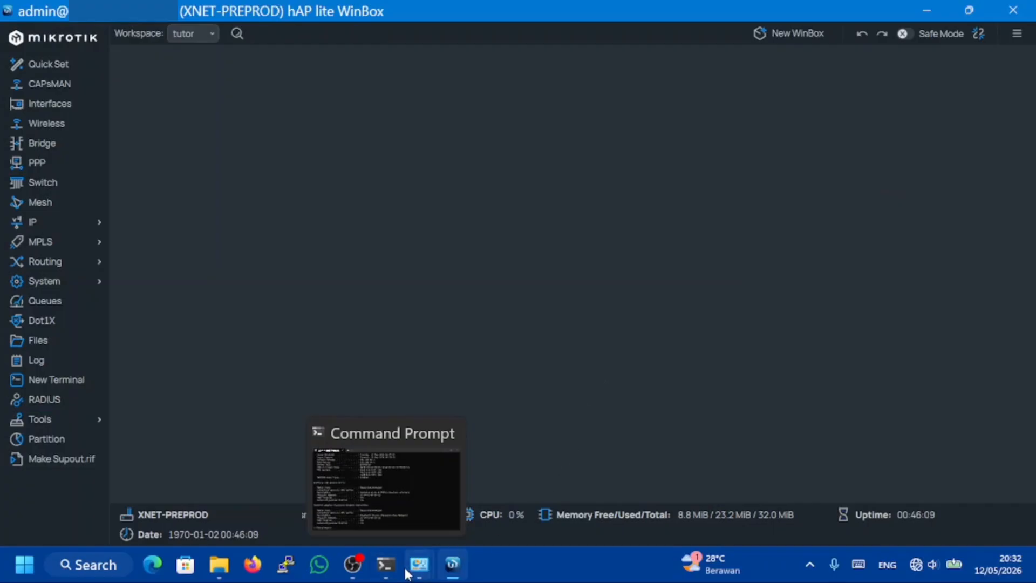
pyautogui.click(386, 565)
pyautogui.click(386, 566)
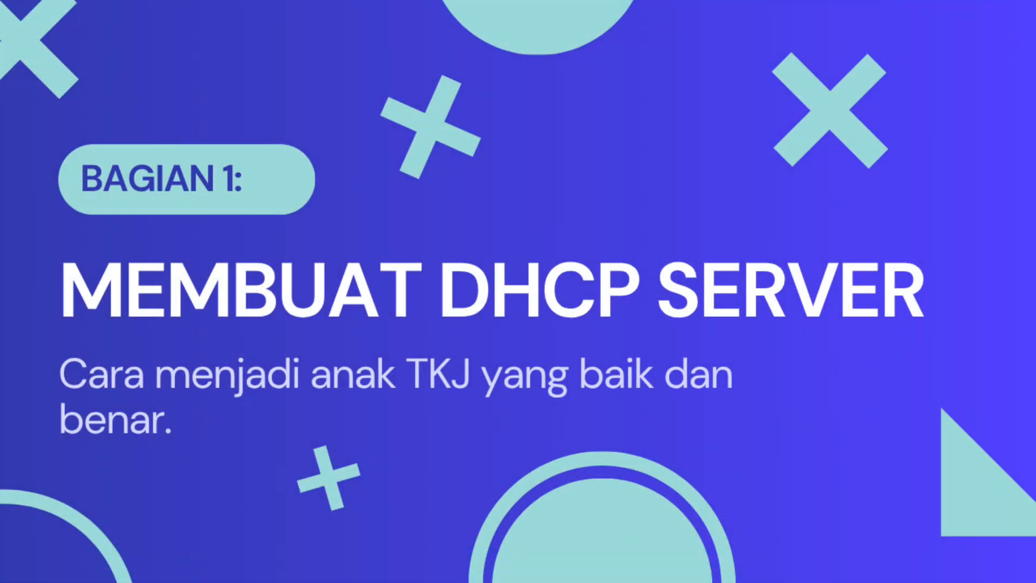